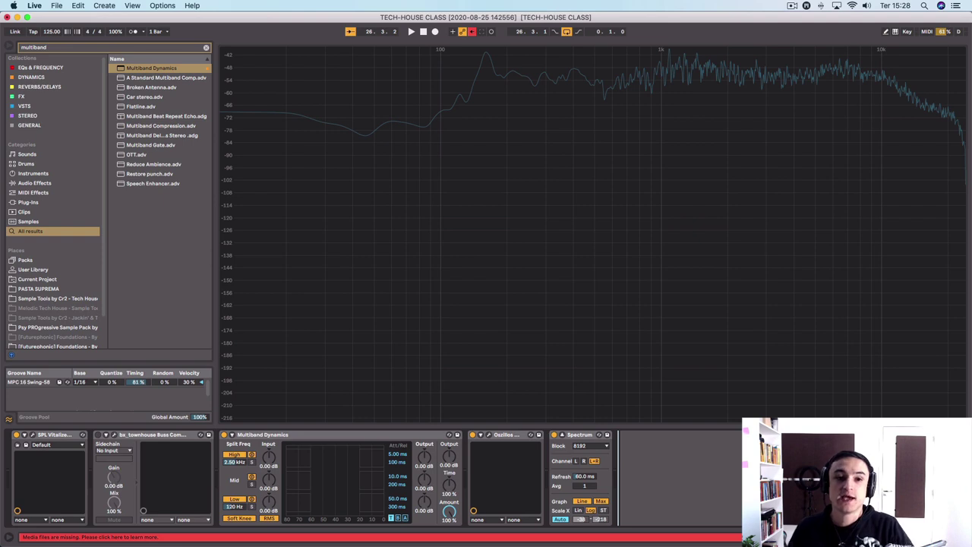
Step: Clear the browser search and set the Multiband Dynamics split frequencies to 157 Hz for the Low band and 2.00 kHz for the High band
left_click(207, 48)
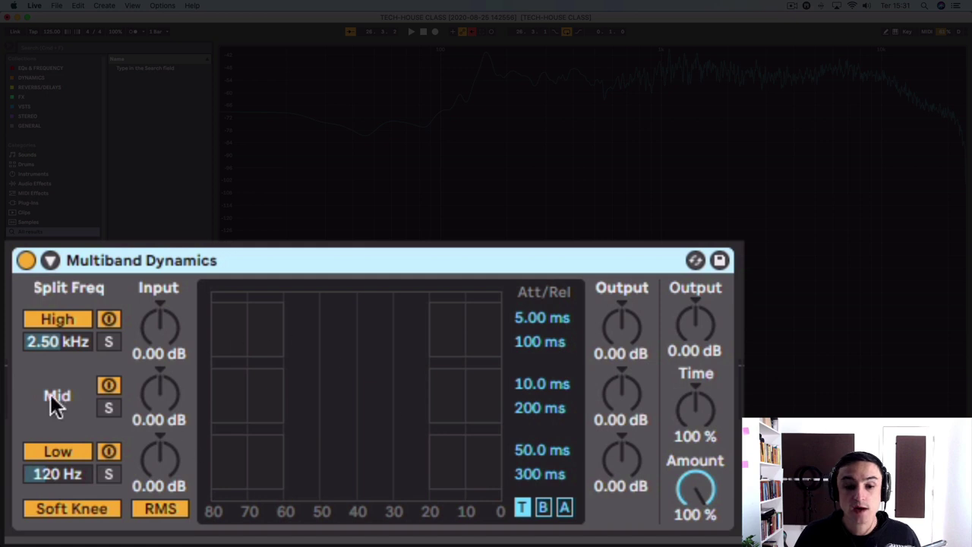
left_click(55, 316)
left_click(54, 315)
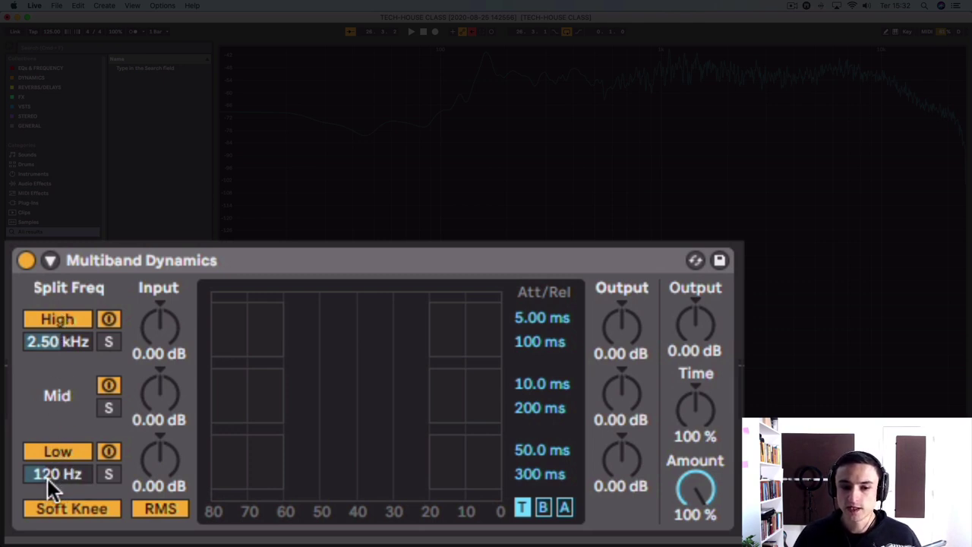
mouse_move(51, 475)
left_mouse_down()
mouse_move(50, 448)
mouse_move(50, 457)
left_mouse_up()
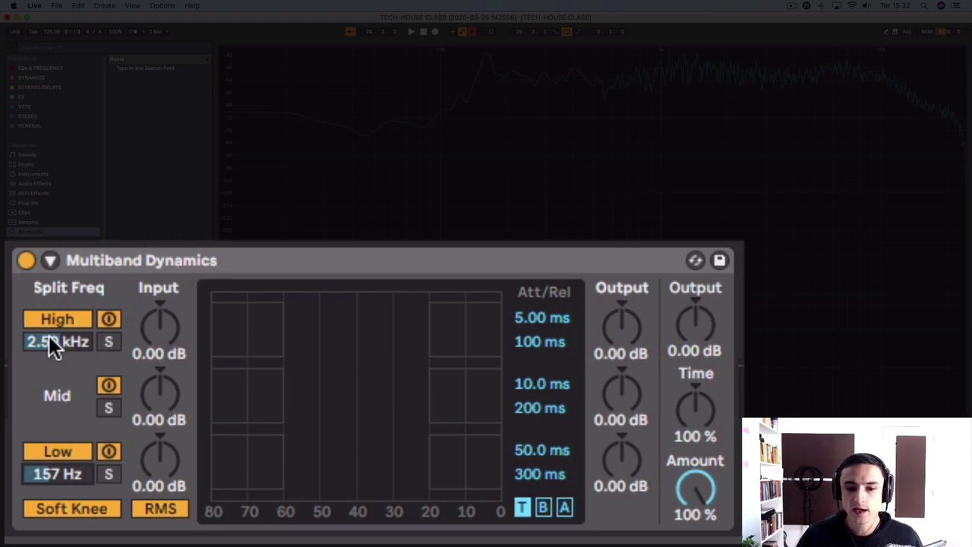
left_click_drag(48, 342, 96, 349)
Step: Bypass the High, Mid and Low bands of Multiband Dynamics in turn, switching each one back on
left_click(98, 319)
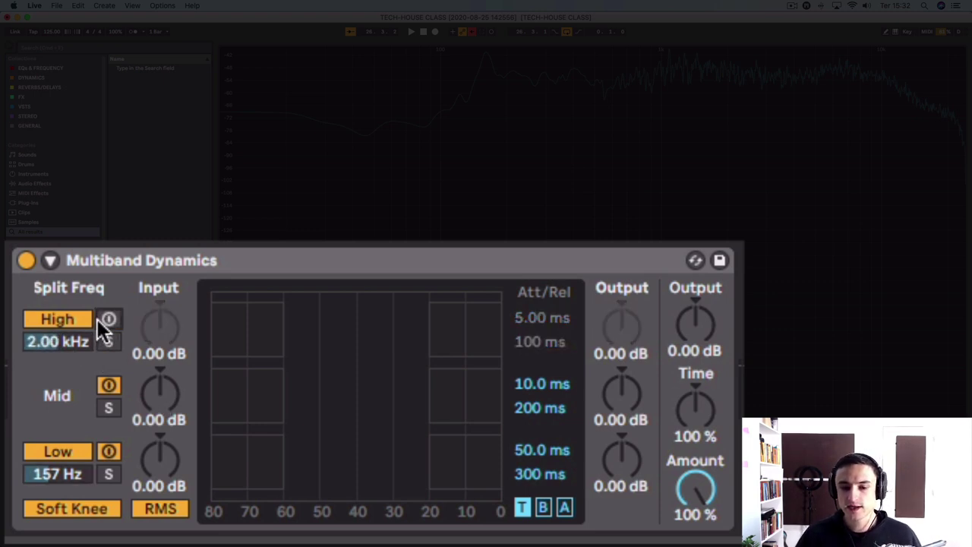
left_click(98, 319)
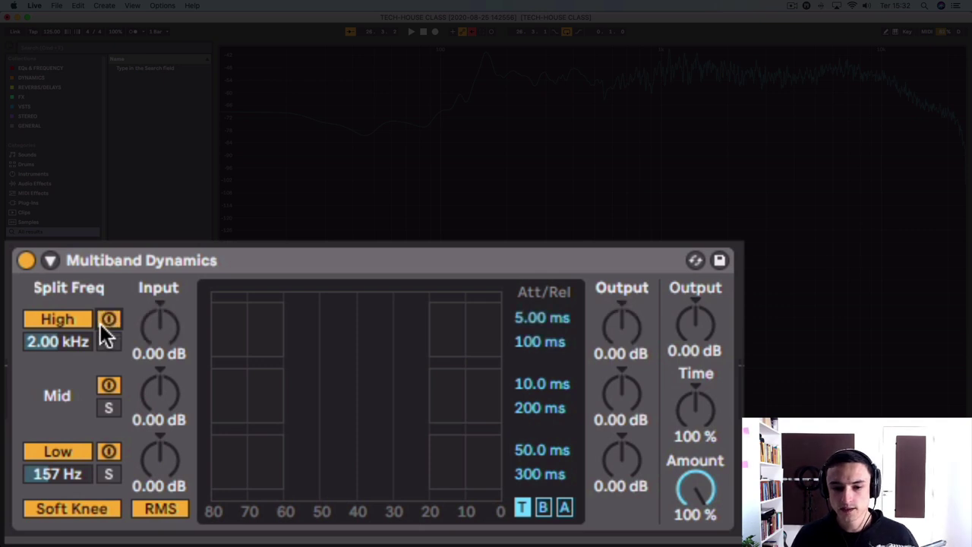
left_click(100, 324)
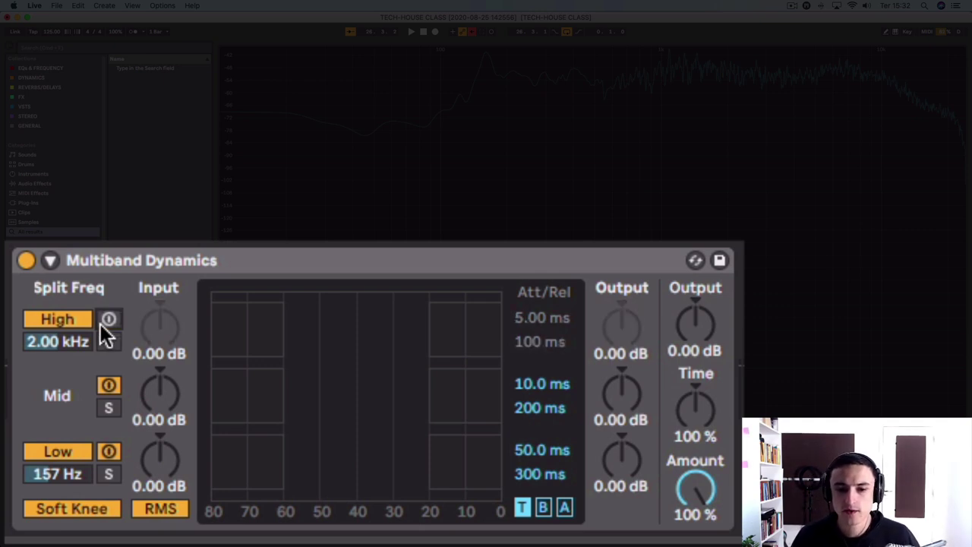
left_click(103, 319)
left_click(107, 383)
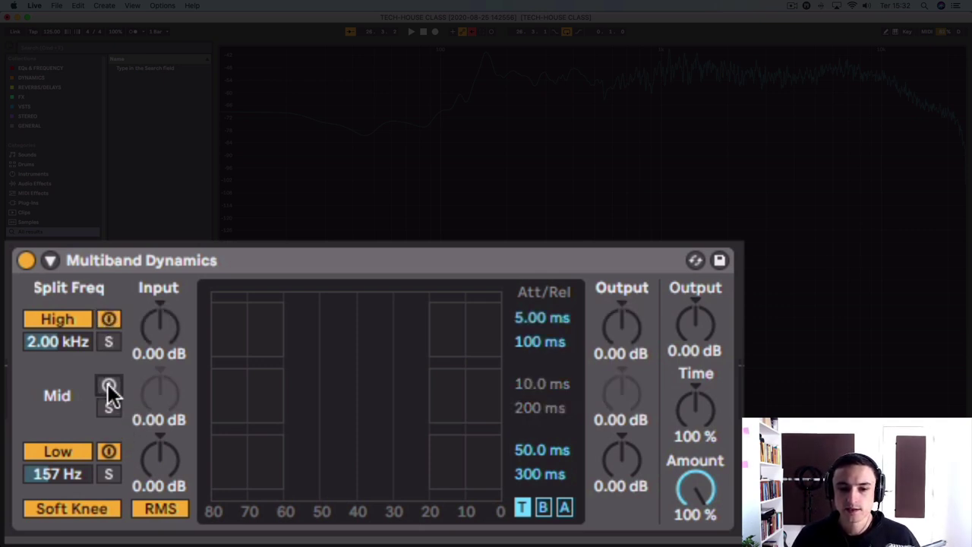
left_click(108, 385)
left_click(109, 451)
left_click(109, 451)
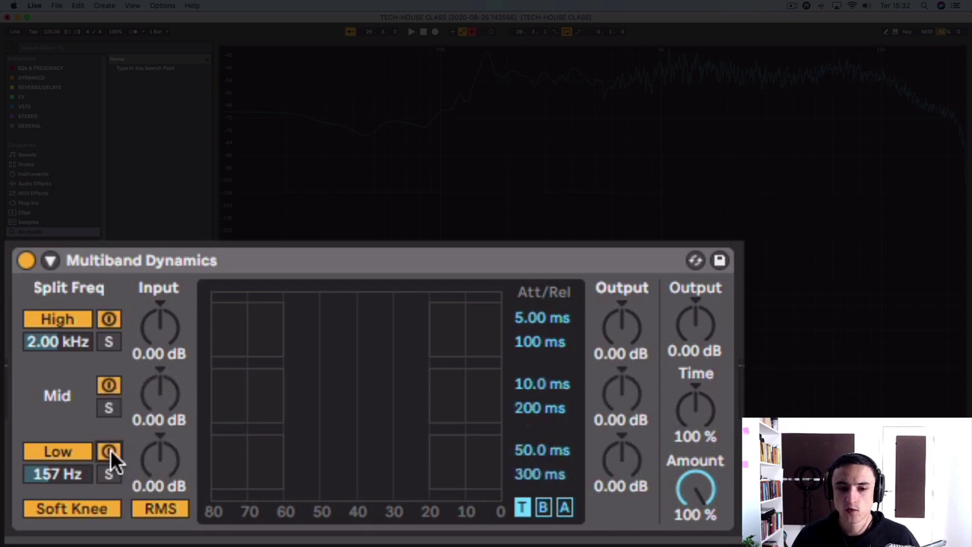
left_click(110, 384)
left_click(111, 385)
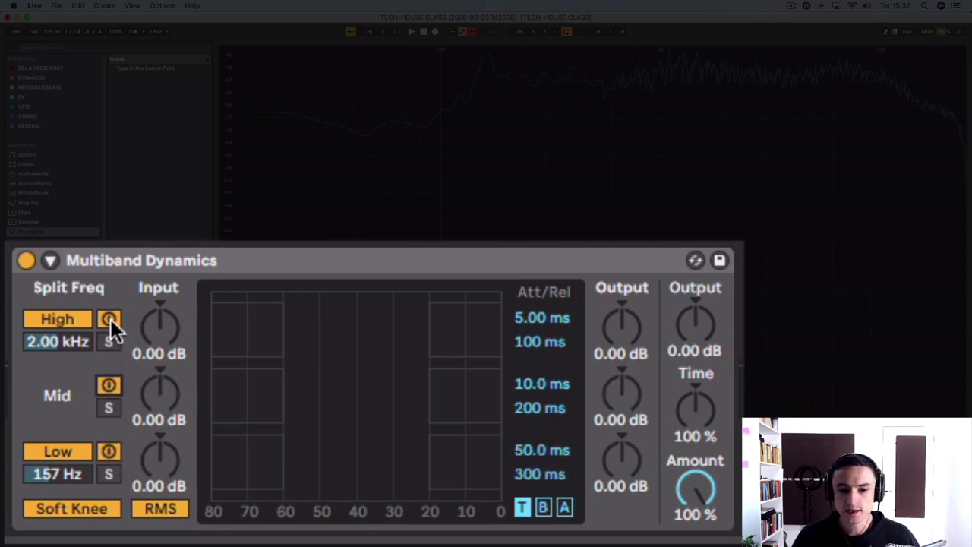
Step: Audition the High band in solo during playback and leave only the Low band soloed
left_click(110, 342)
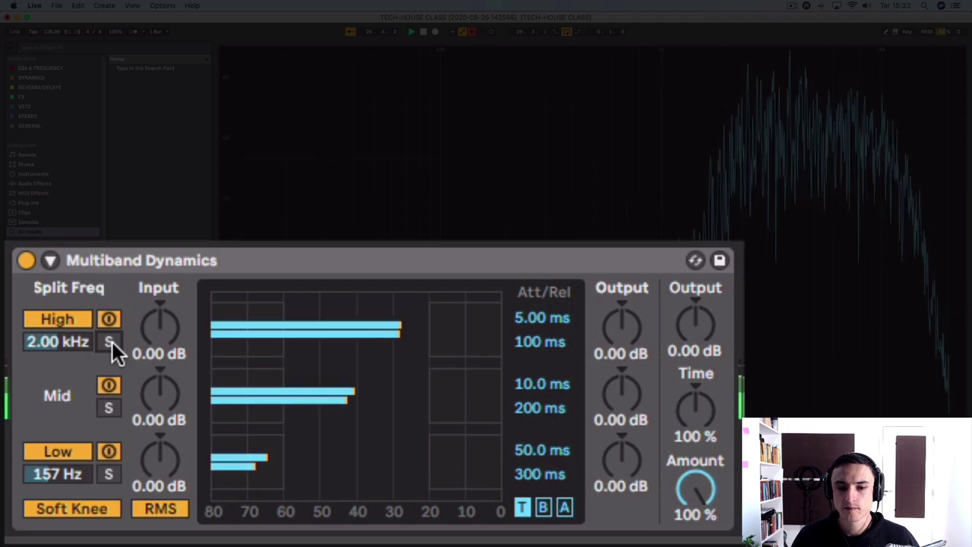
left_click(110, 343)
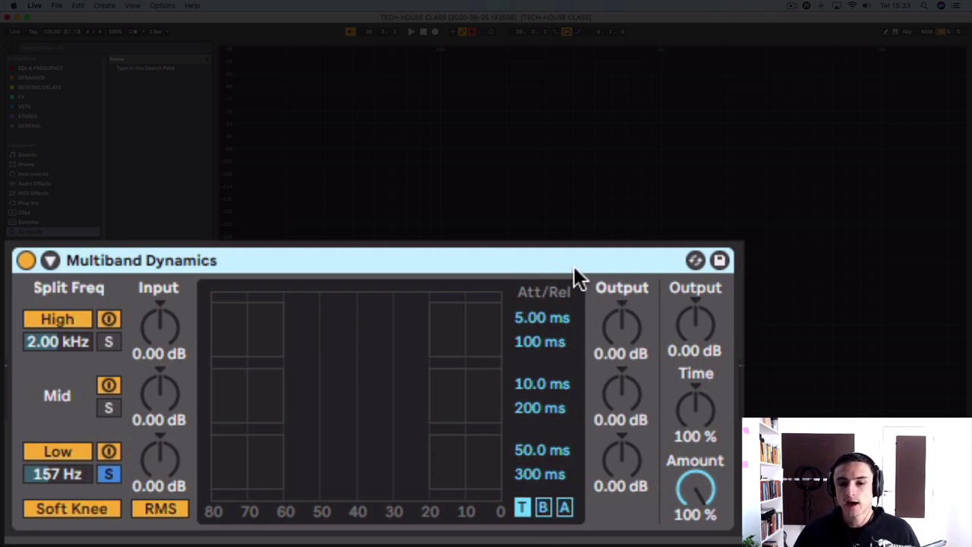
Step: Set the High band's attack to 0.70 ms, and view the Below and Above threshold and ratio settings
left_click(521, 507)
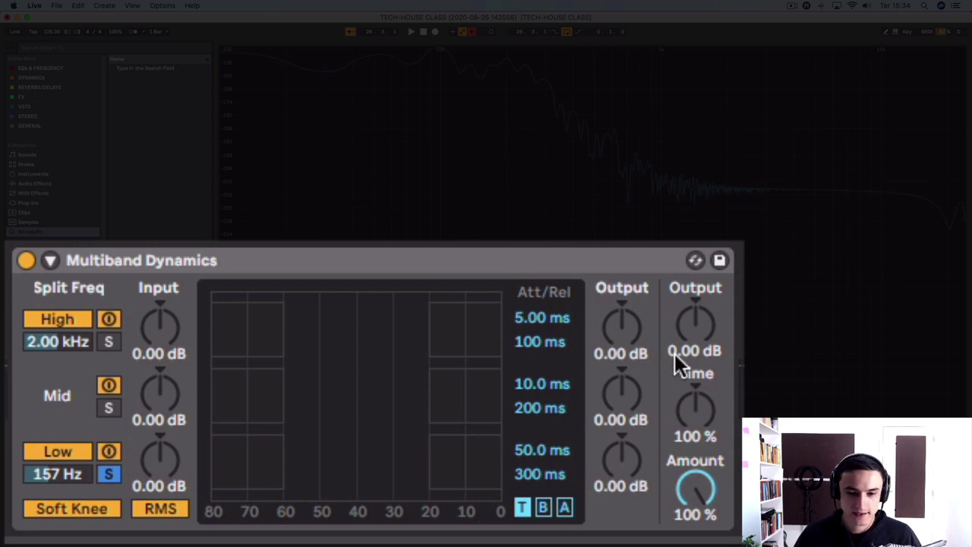
left_click_drag(521, 325, 521, 345)
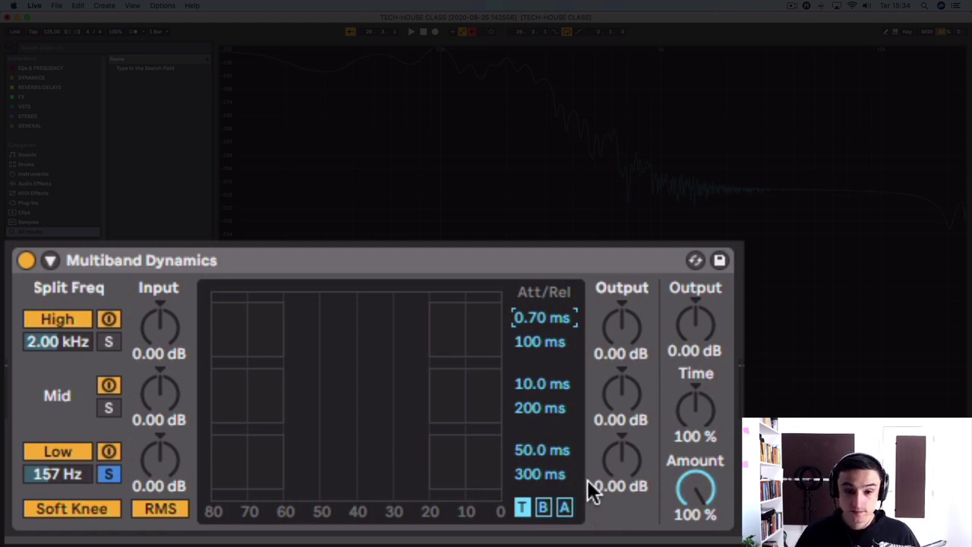
left_click(544, 507)
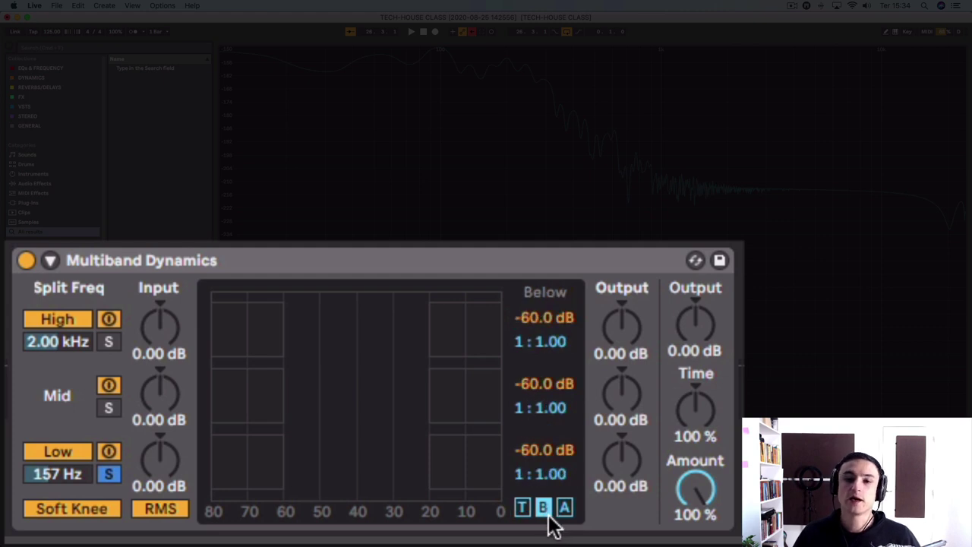
left_click(564, 508)
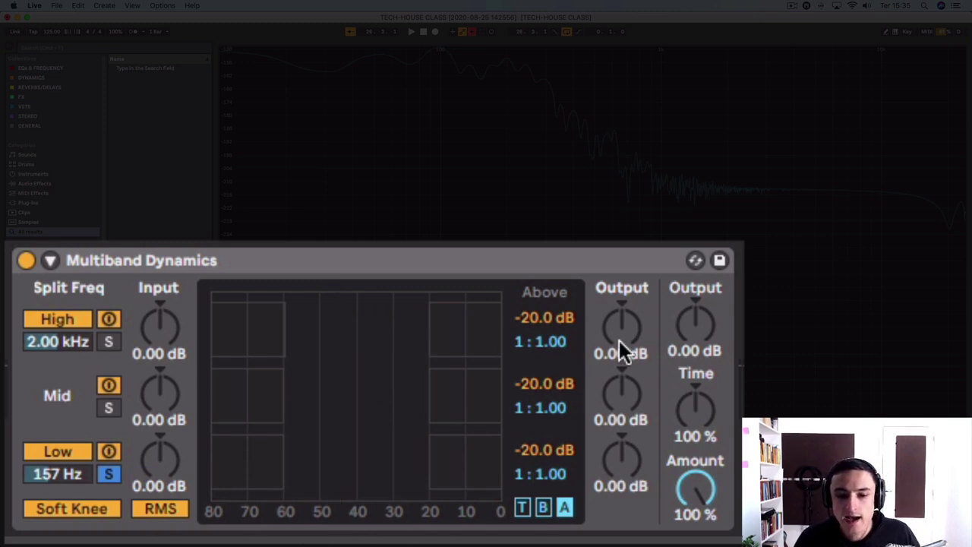
Step: Switch Soft Knee off and back on in Multiband Dynamics
left_click(81, 517)
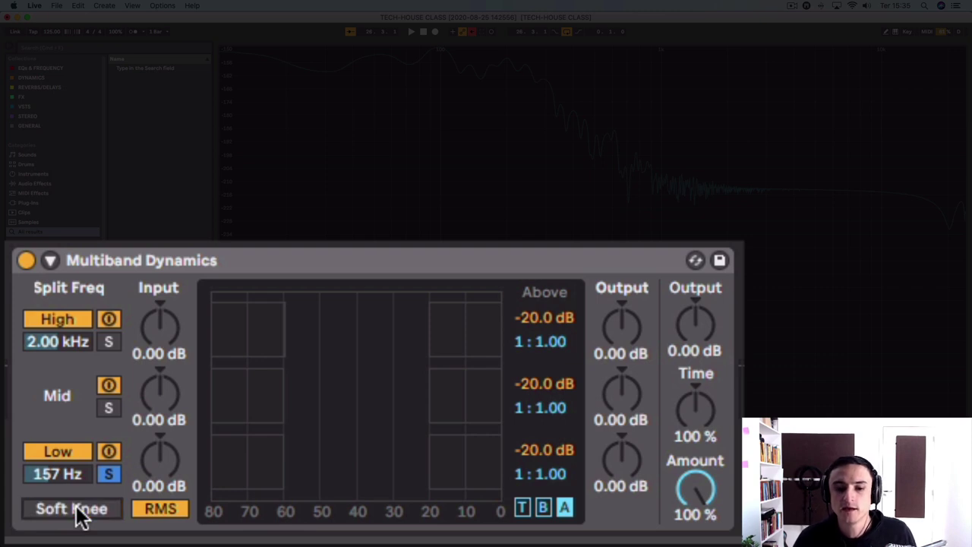
left_click(81, 516)
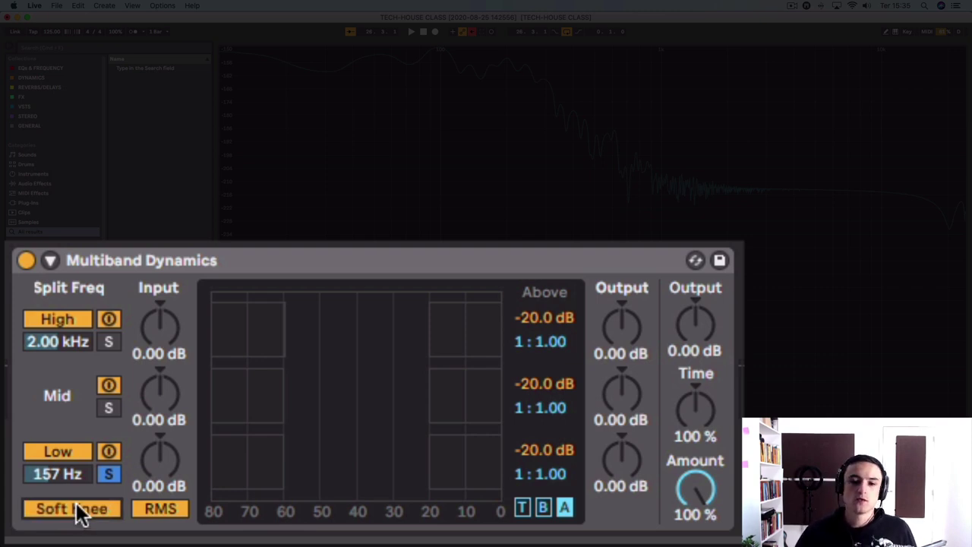
Step: Find the Compressor in the browser, add it to the end of the device chain, set its knee to 15 dB and remove it
left_click(52, 49)
type("compress")
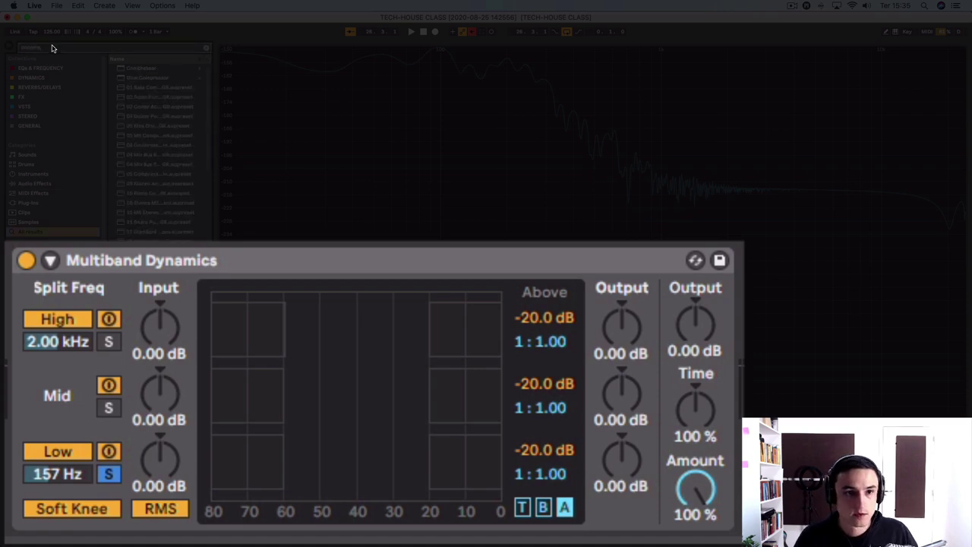
left_click(138, 69)
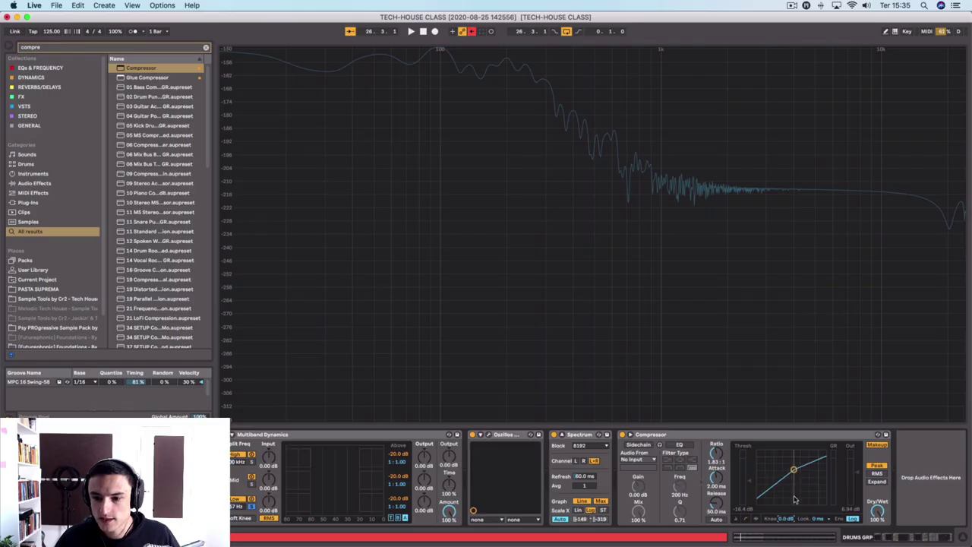
left_click_drag(785, 518, 785, 492)
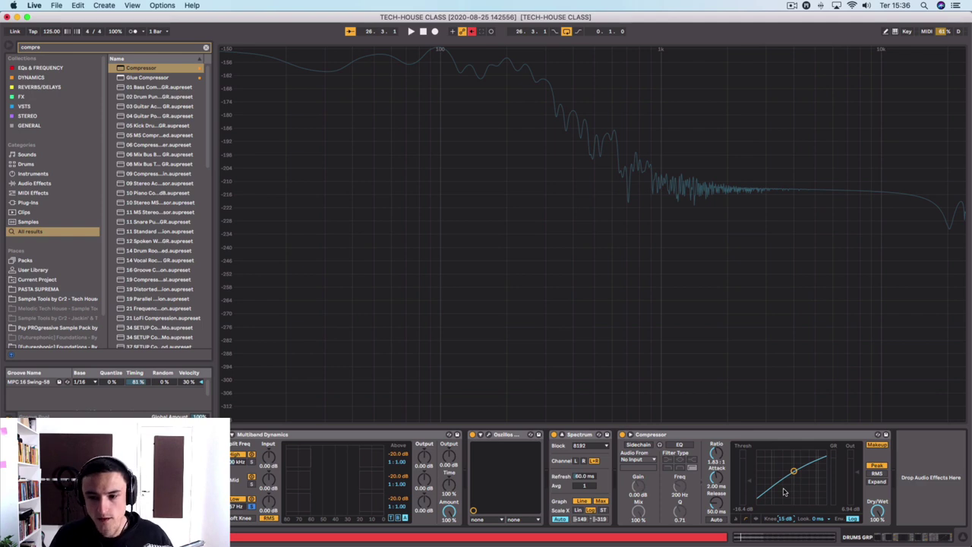
left_click(701, 436)
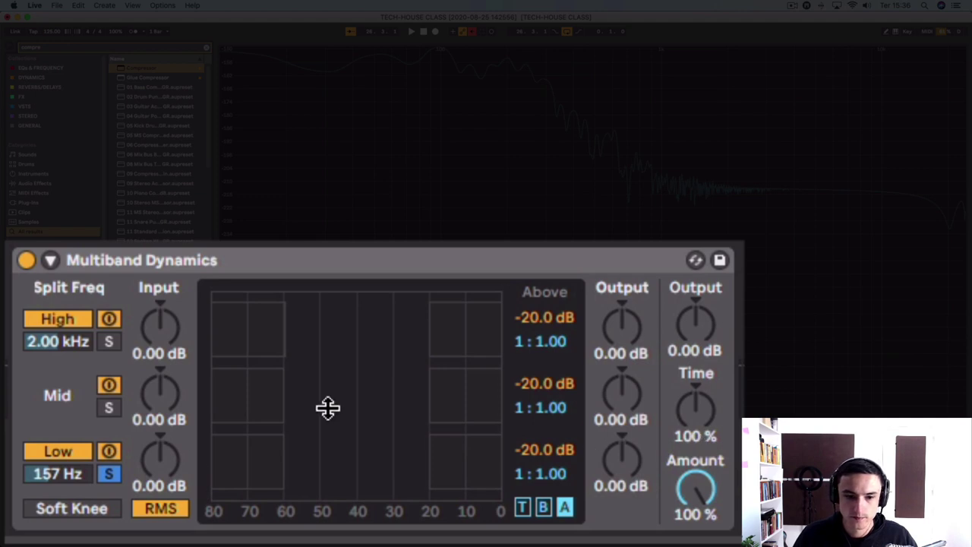
Step: Leave Soft Knee off in Multiband Dynamics and set the level detection to Peak
left_click(76, 511)
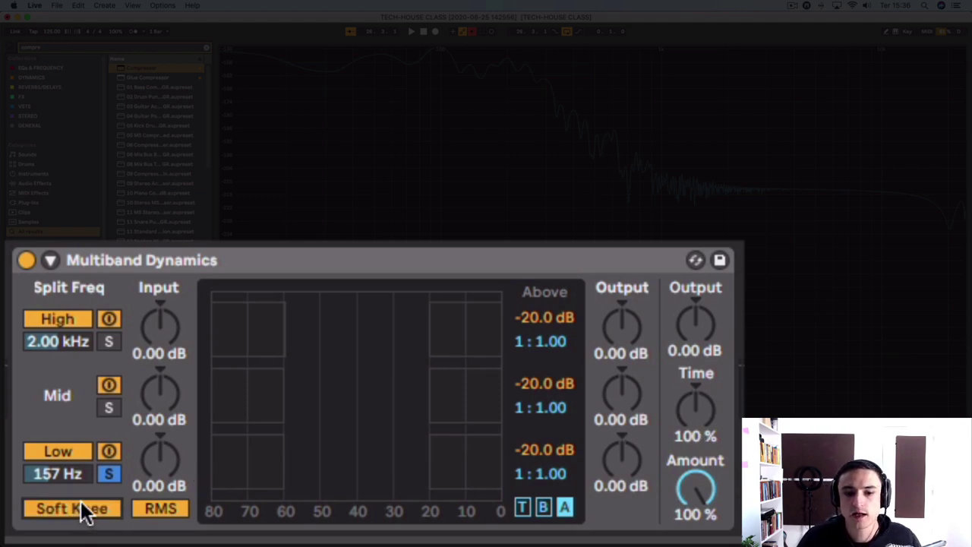
left_click(79, 505)
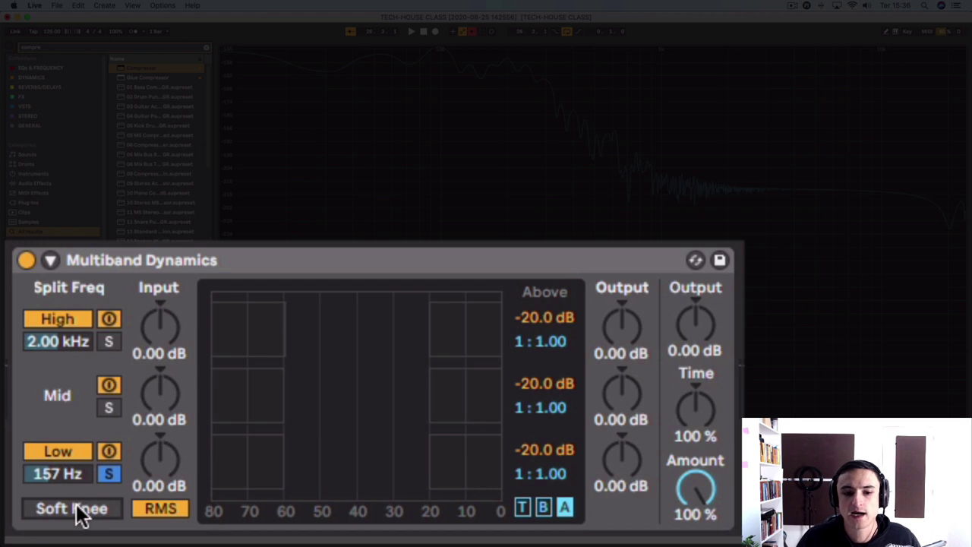
left_click(157, 510)
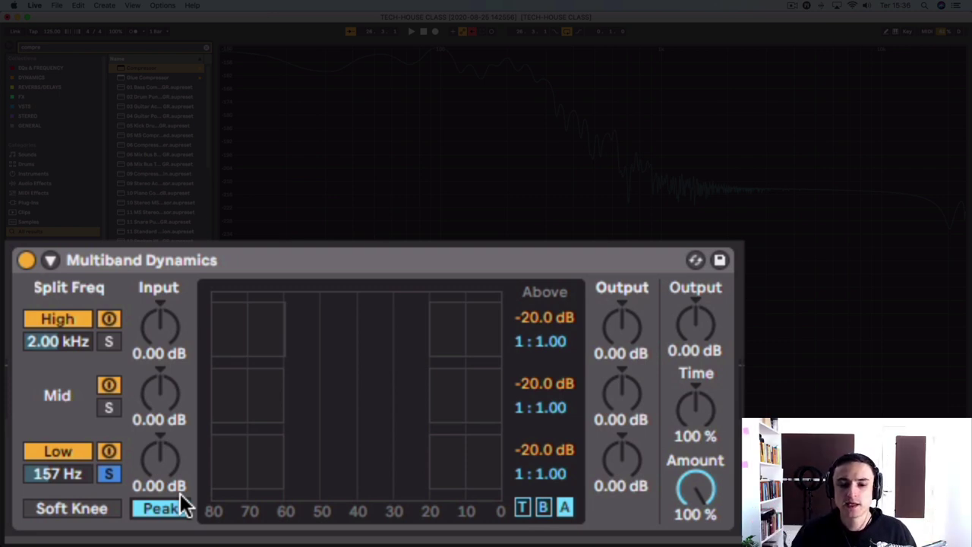
left_click(175, 514)
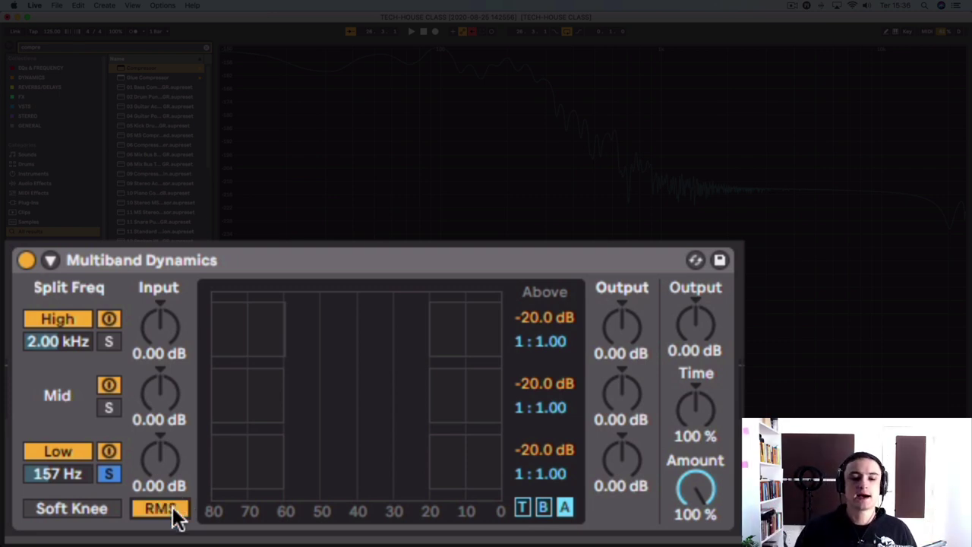
left_click(176, 514)
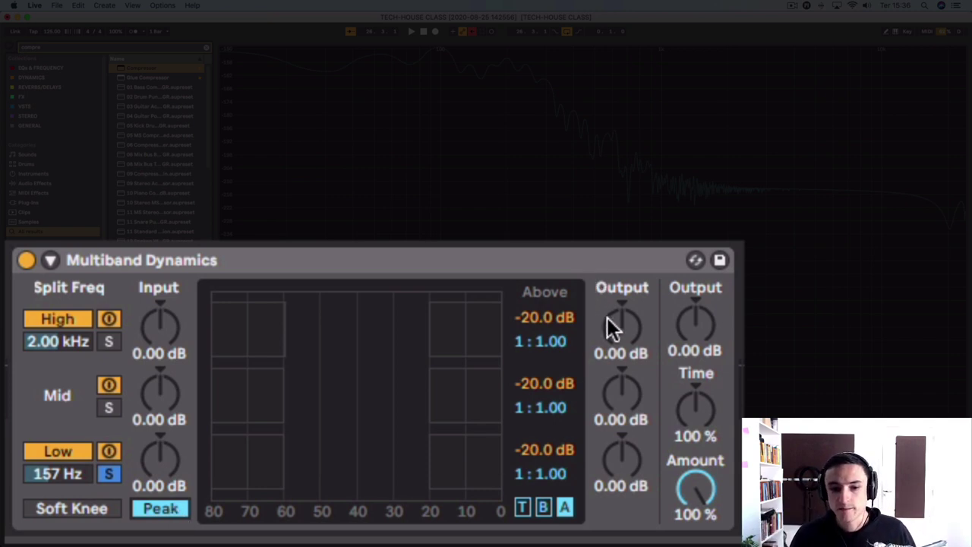
Step: Try the High band's input and output gains and the overall output gain, leaving each at 0.00 dB
left_click(177, 313)
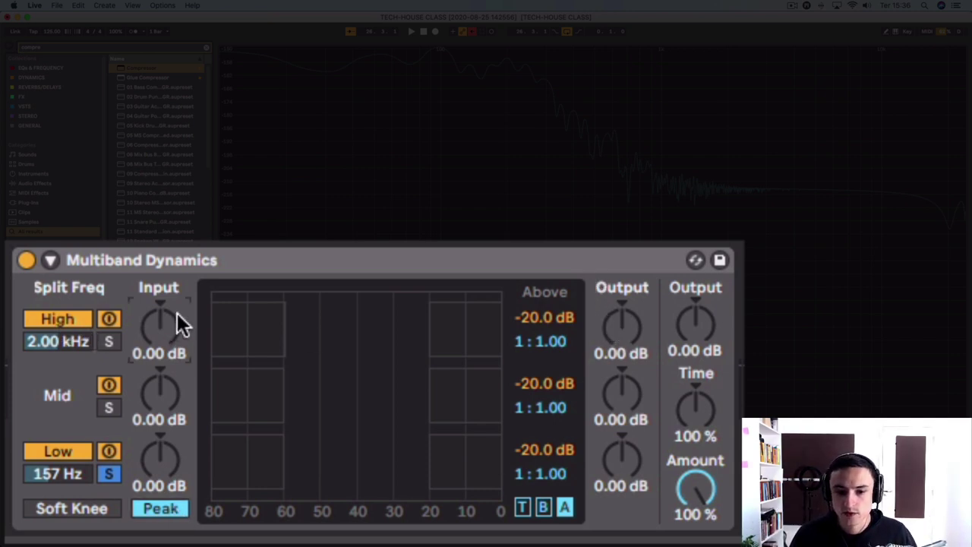
left_click(634, 331)
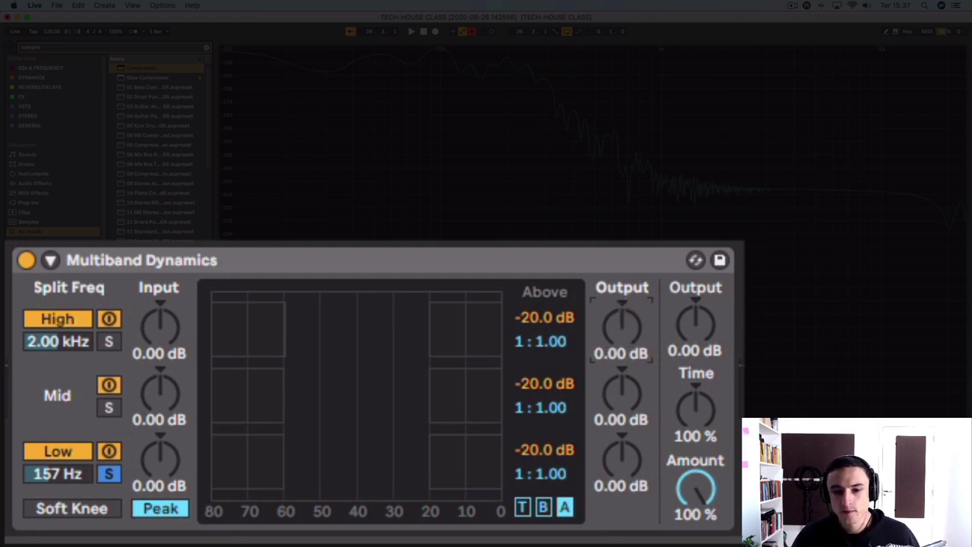
left_click_drag(622, 328, 622, 329)
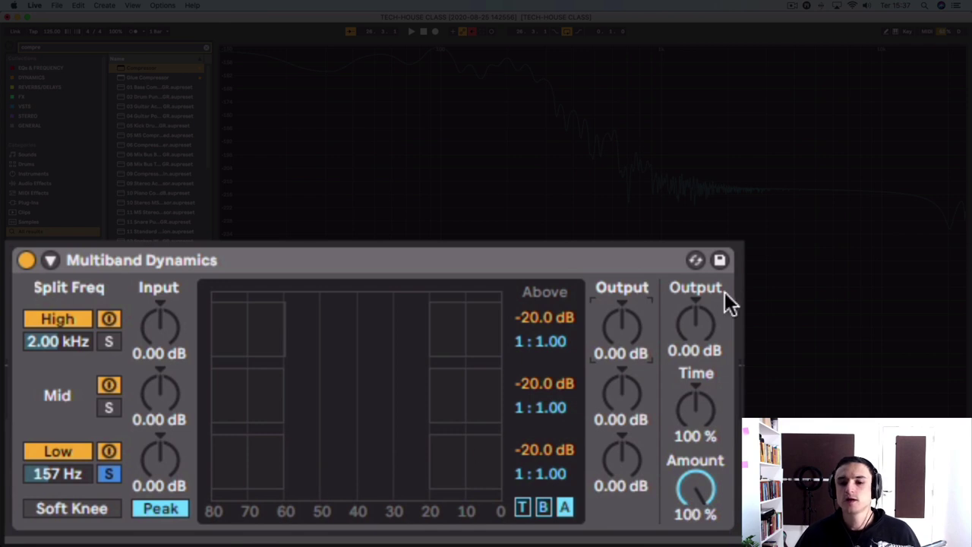
left_click_drag(698, 326, 698, 304)
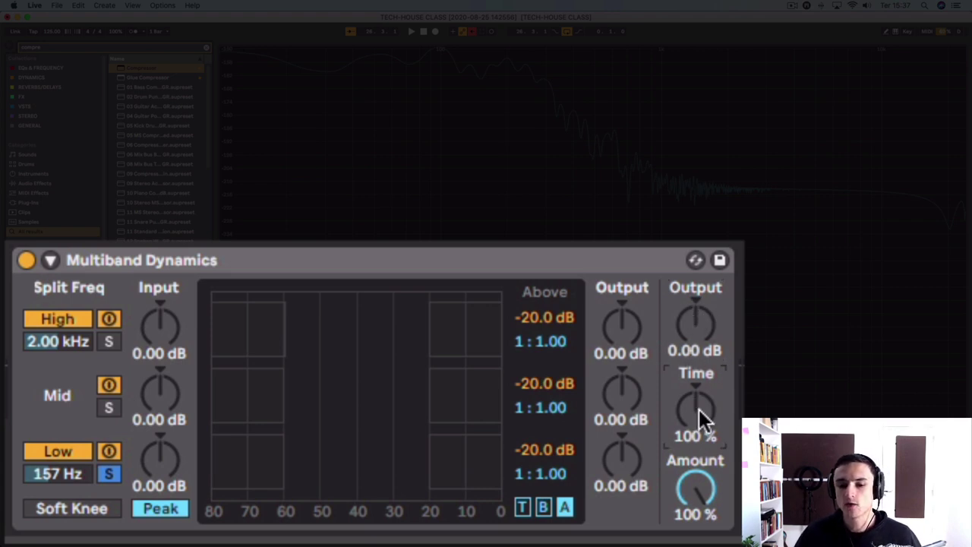
Step: Show the attack and release times, try the global Time at 1000 % and Amount at 50 %, and return both to 100 %
left_click(522, 509)
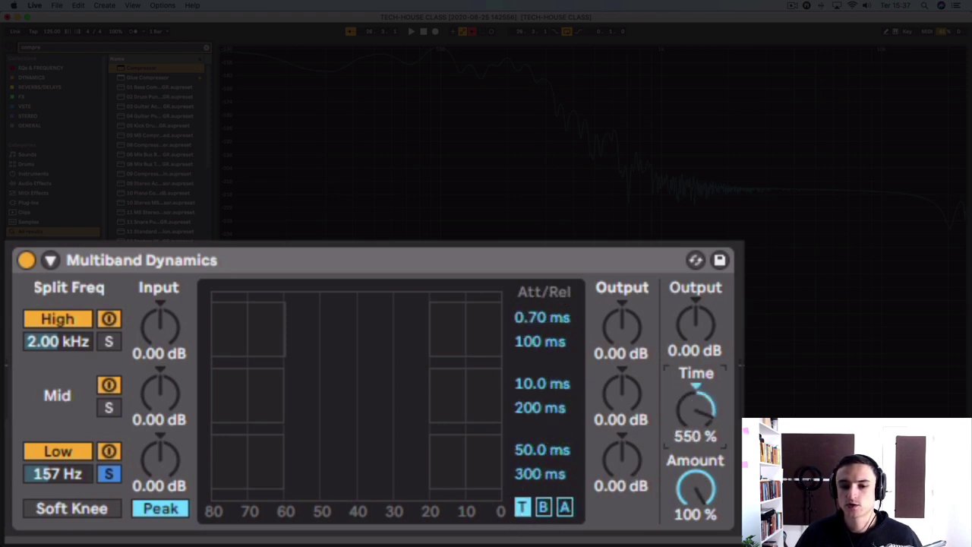
left_click_drag(695, 410, 695, 383)
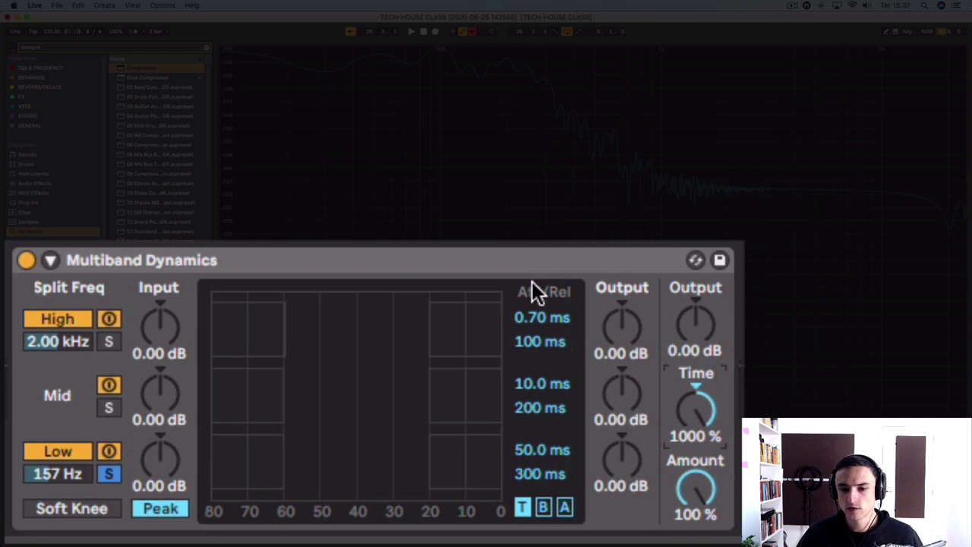
left_click_drag(695, 411, 696, 448)
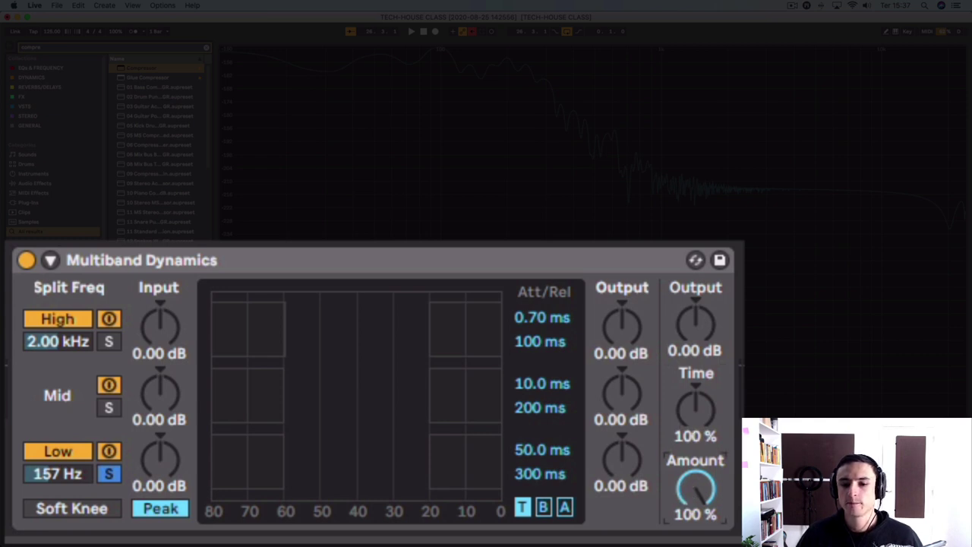
left_click_drag(696, 488, 695, 531)
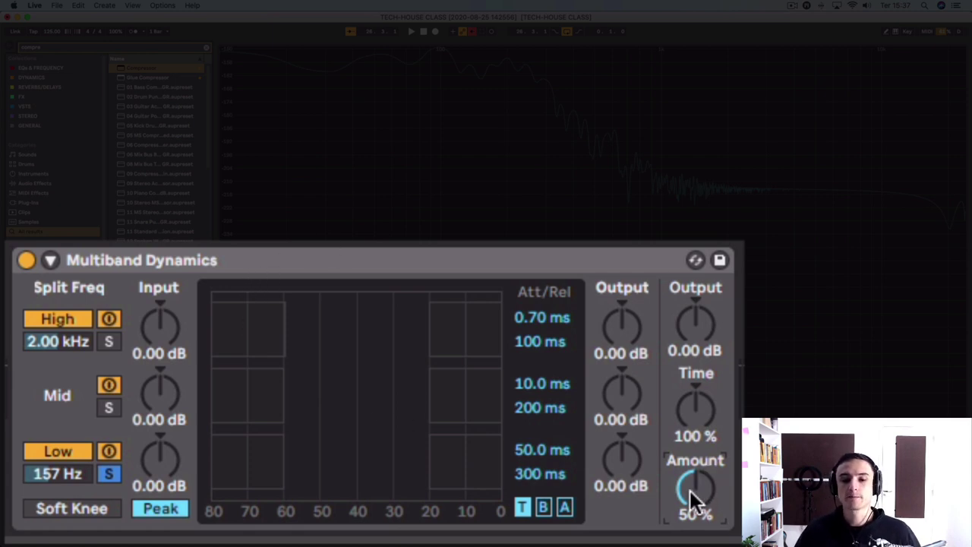
left_click_drag(691, 498, 691, 456)
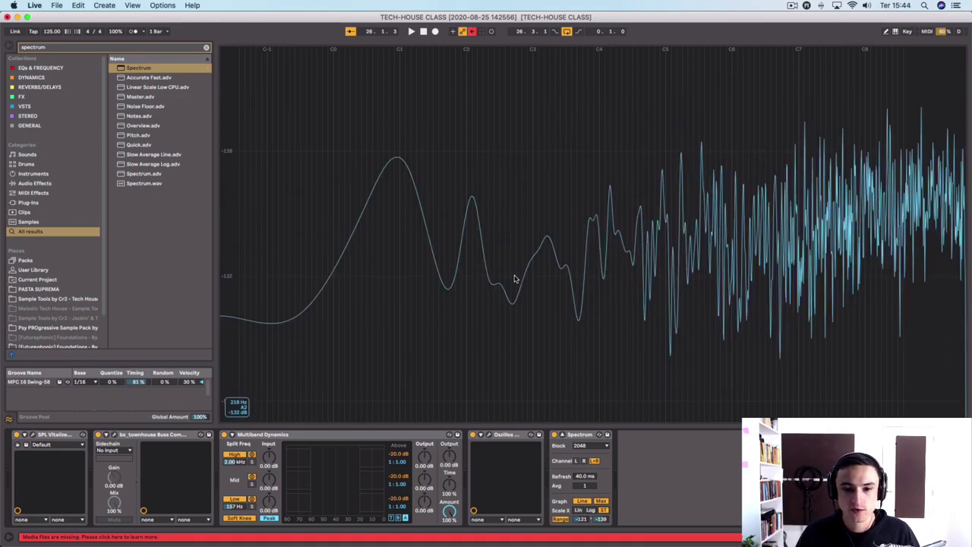
Step: Switch to Canva in Safari and show the DOWNWARDS COMPRESSION presentation in Standard presenting mode
left_click(332, 527)
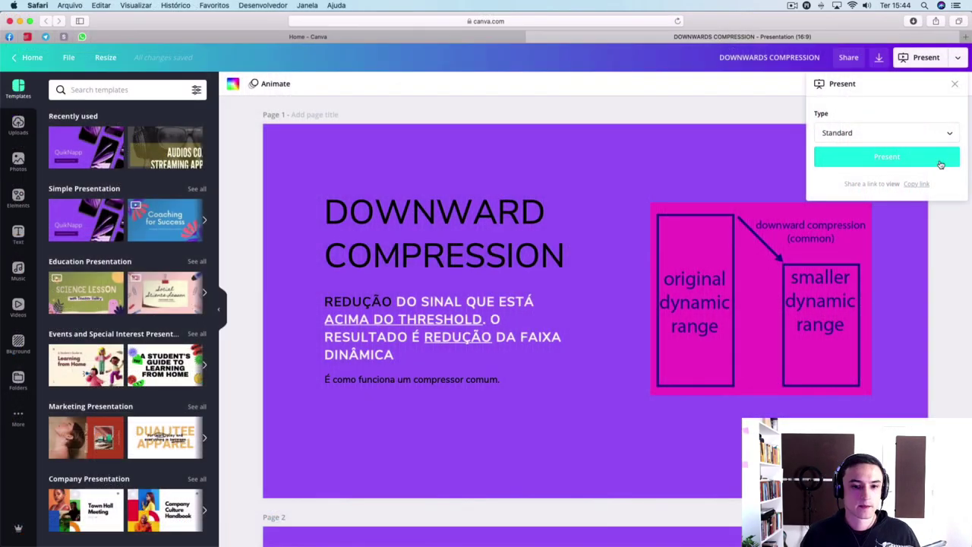
left_click(939, 158)
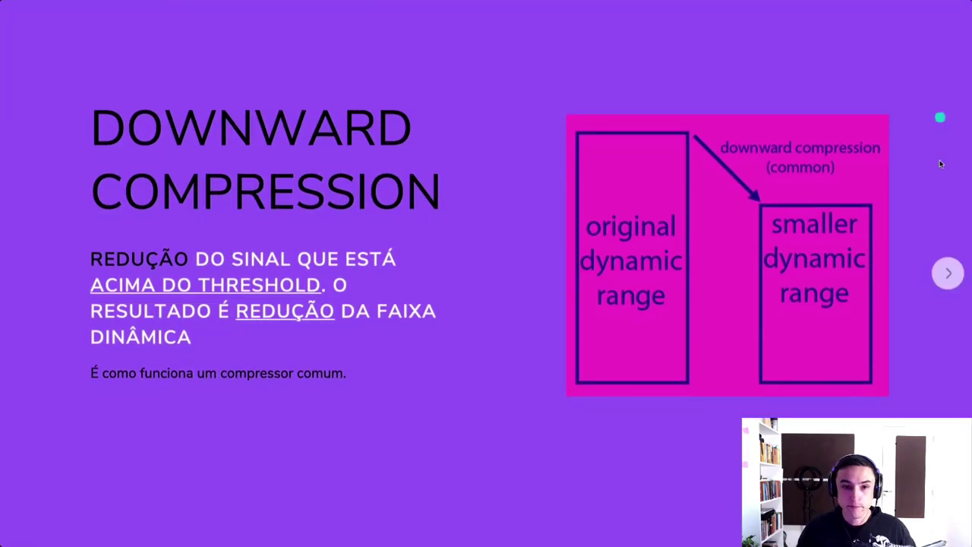
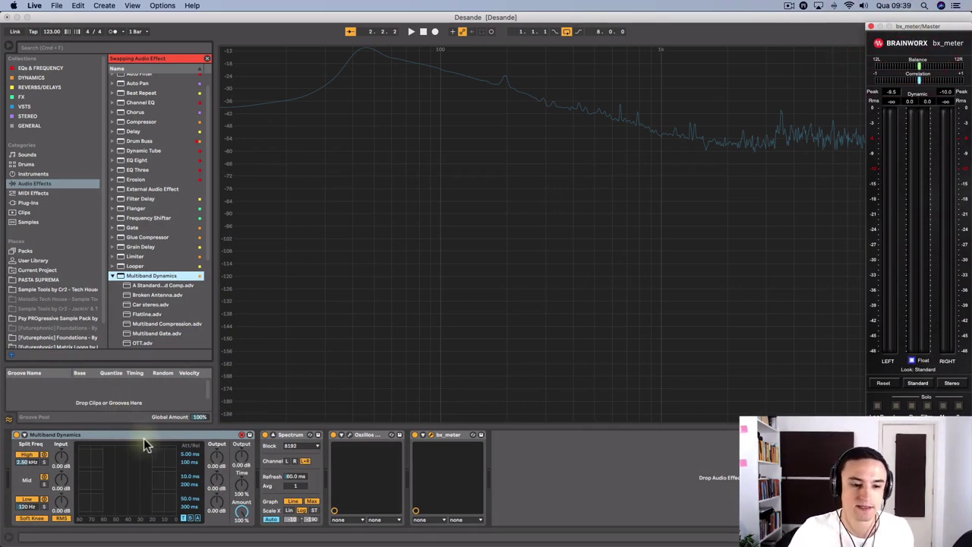
Step: Inspect the waveform in the oscilloscope plug-in's window, close it, and reset the peak reading in bx_meter
left_click(145, 436)
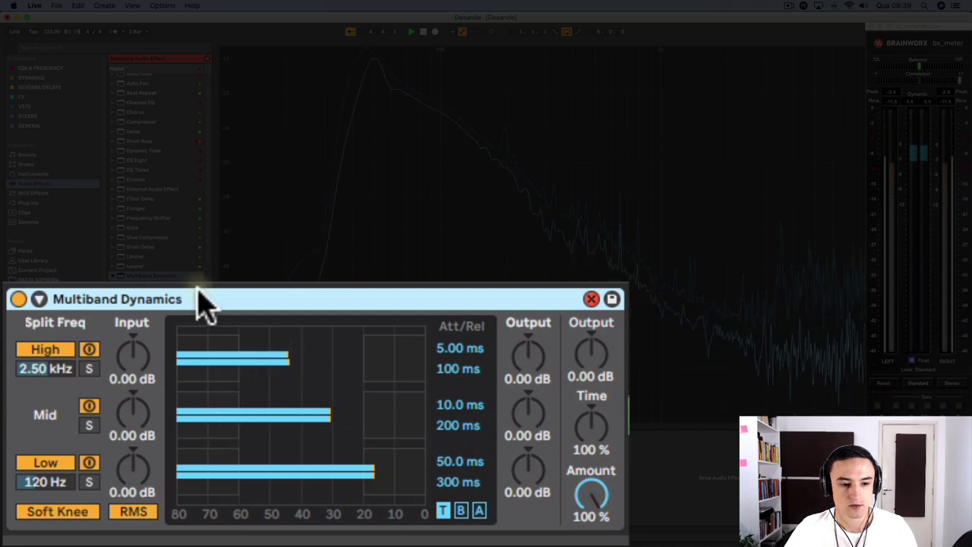
left_click(362, 435)
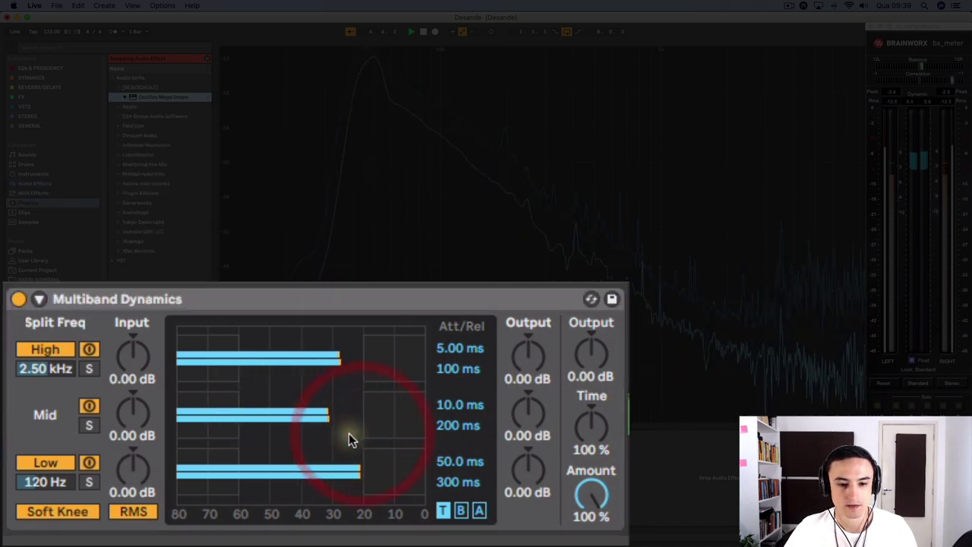
left_click(348, 435)
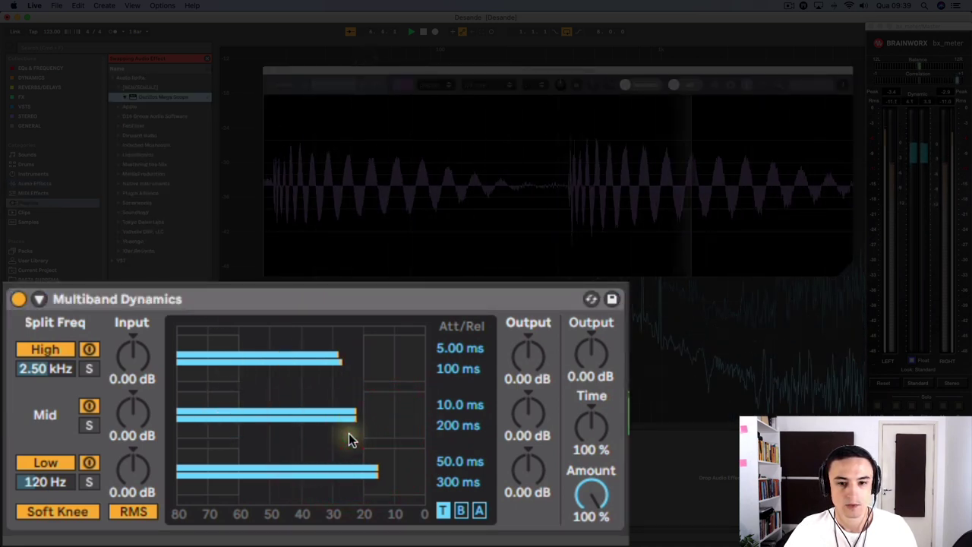
left_click(267, 69)
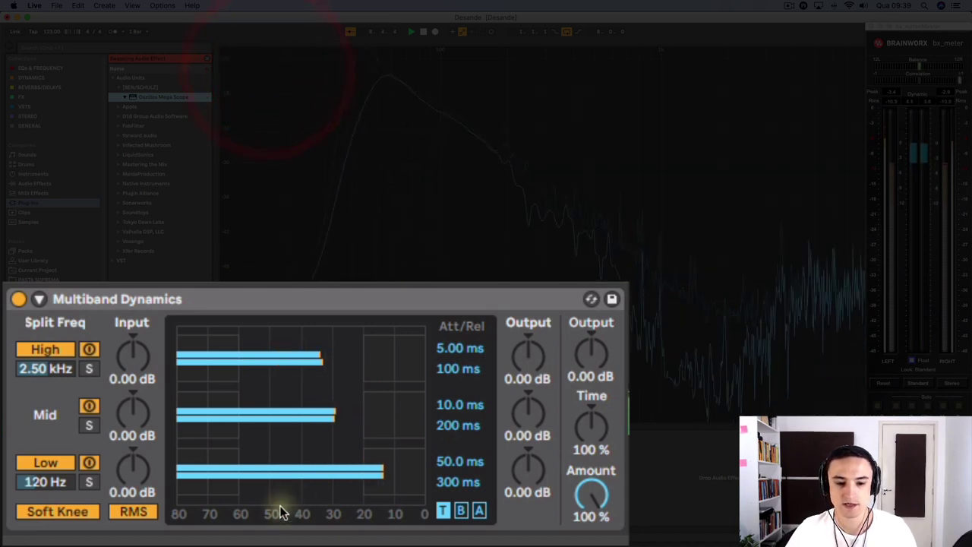
left_click(450, 434)
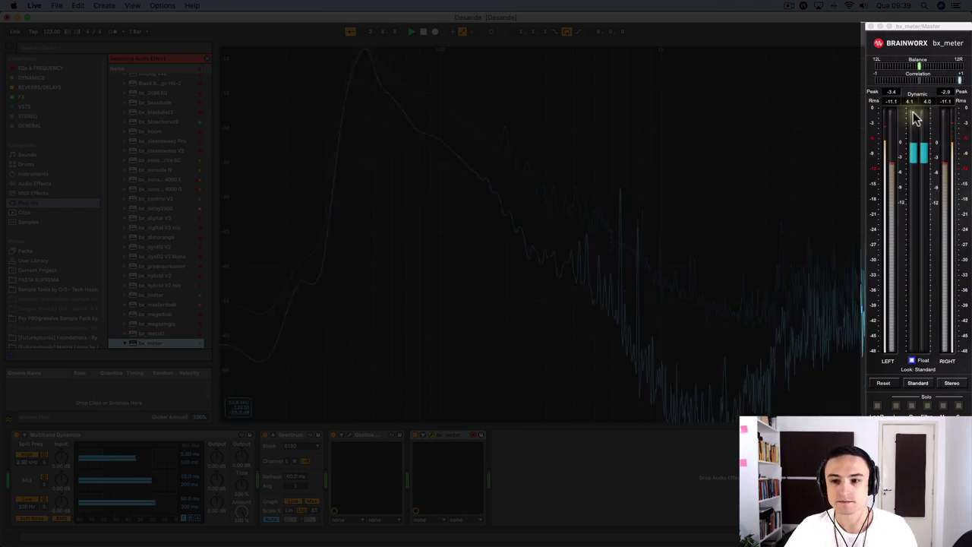
left_click(891, 94)
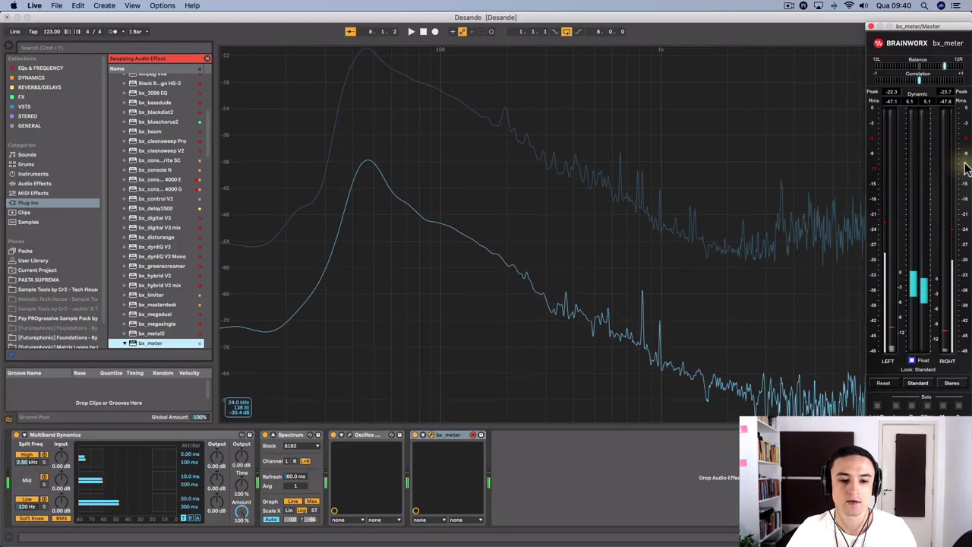
Step: Show the Above thresholds and ratios of Multiband Dynamics and start playback
left_click(157, 436)
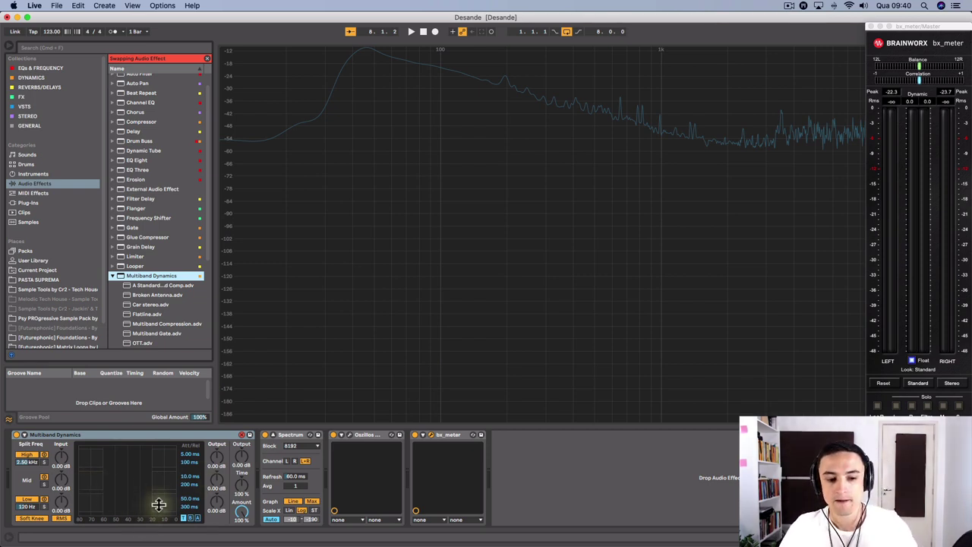
left_click(197, 518)
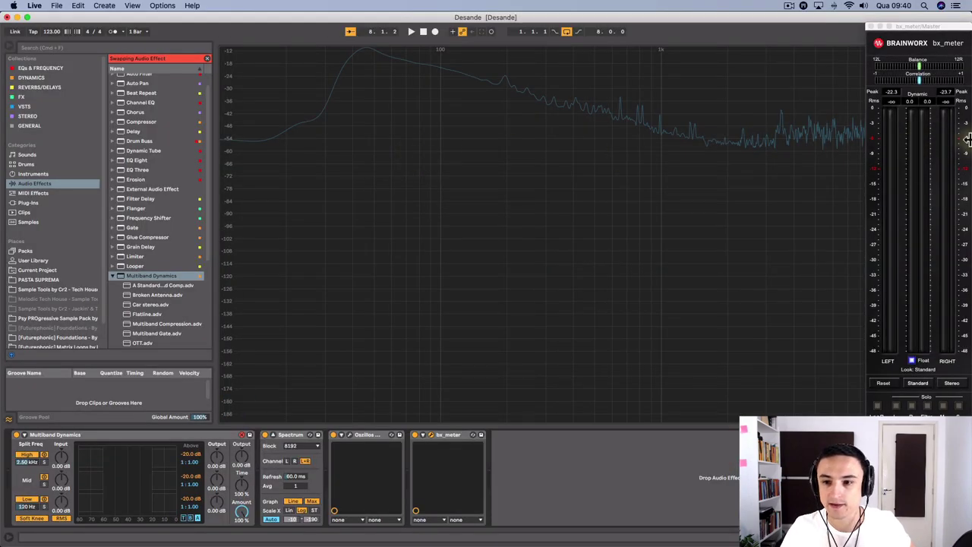
key("space")
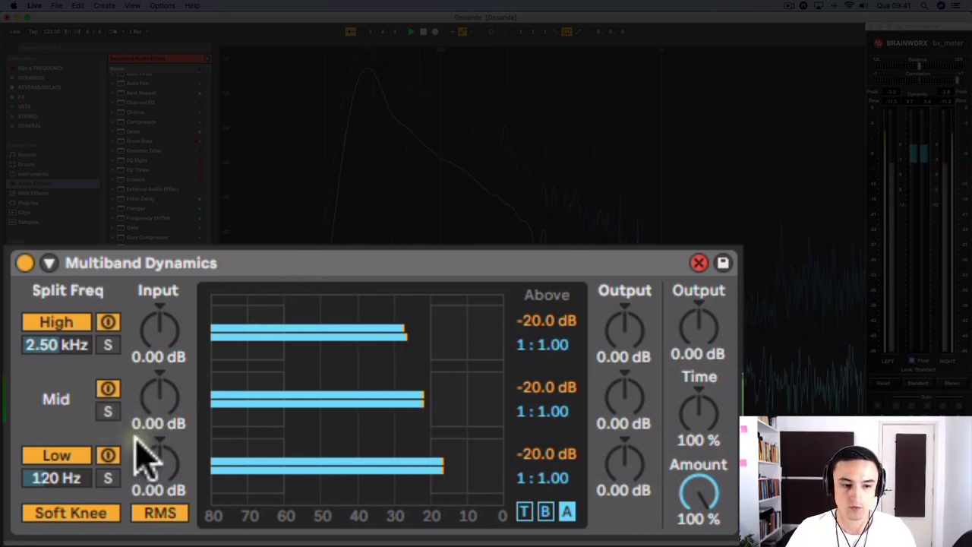
Step: Solo the Low band, switch level detection to Peak, and turn Soft Knee off
left_click(109, 478)
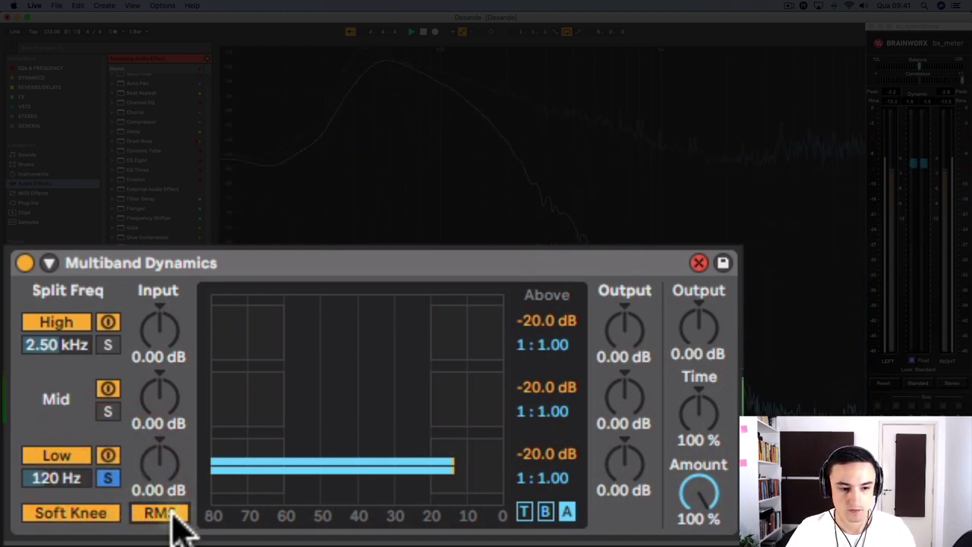
left_click(171, 516)
left_click(98, 515)
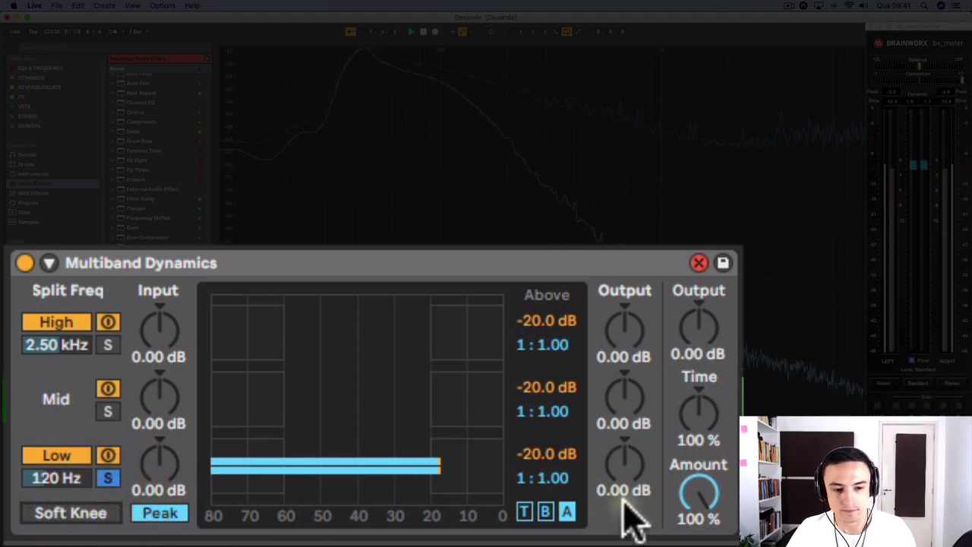
Step: Compare the Below and Above views, and try the Low band's Above threshold at -24.0 dB and -19.8 dB
left_click(565, 513)
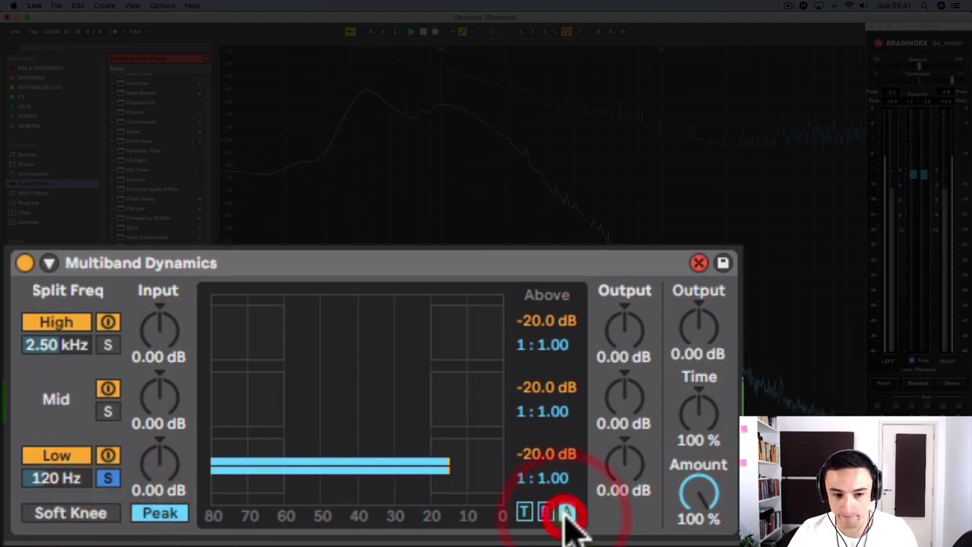
left_click(545, 512)
left_click(566, 513)
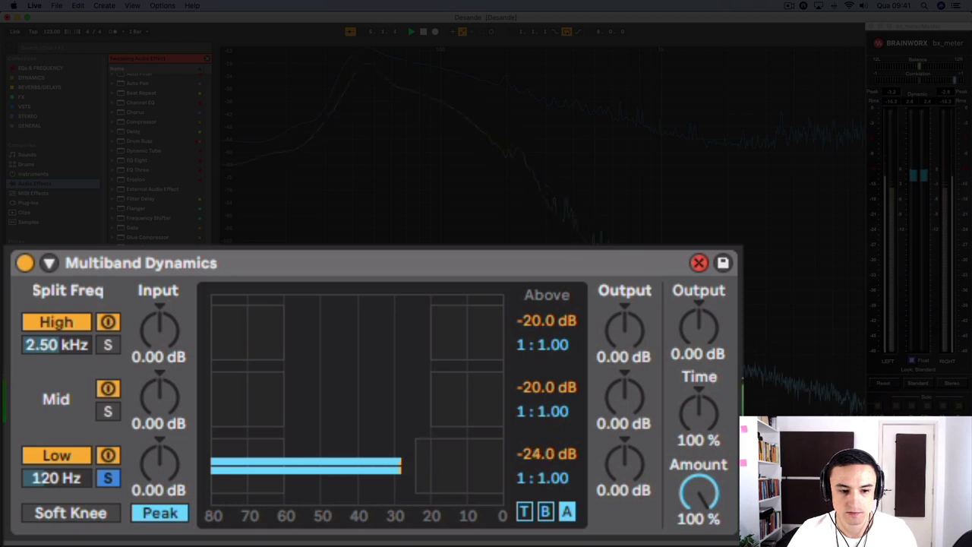
left_click_drag(415, 463, 430, 463)
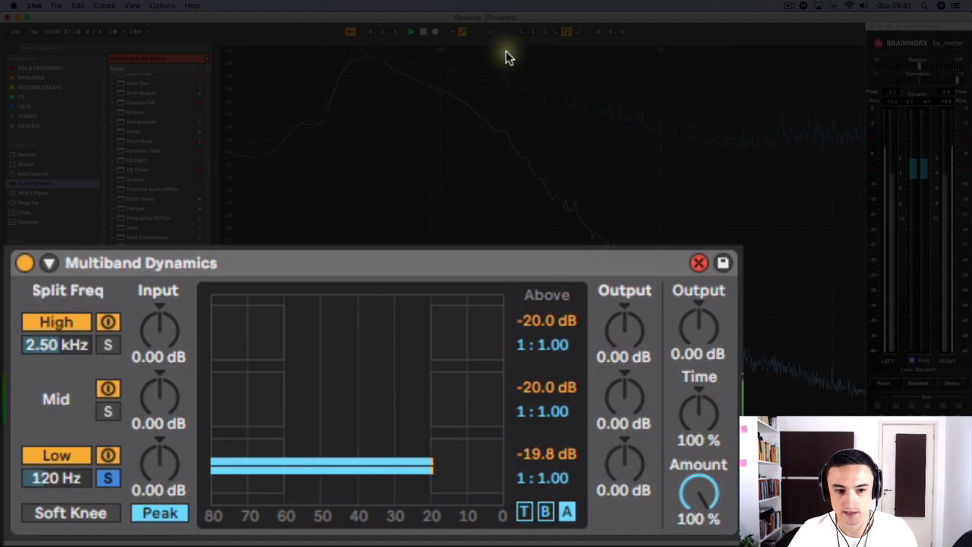
Step: Set the Low band's split frequency to 195 Hz and, after trying several positions, its Above threshold to -22.5 dB
left_click(62, 482)
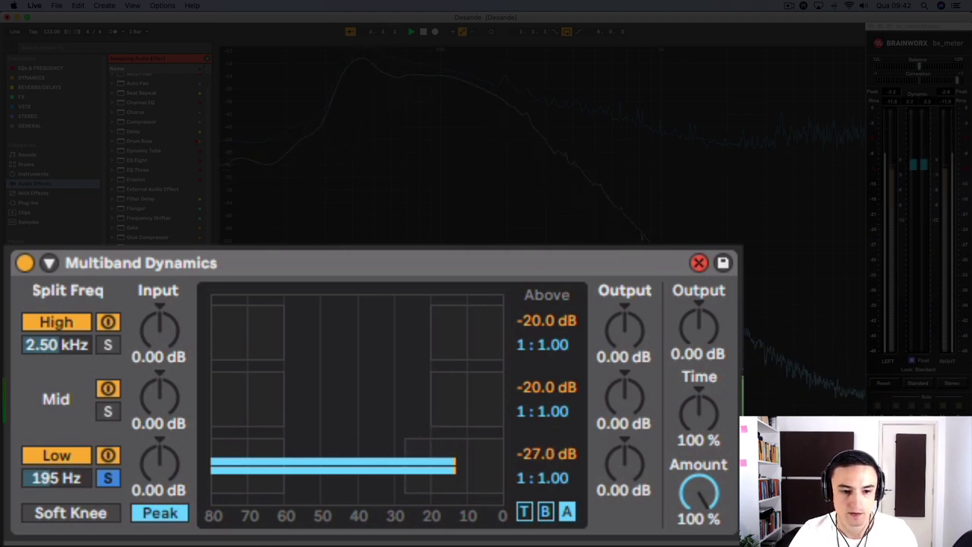
left_click_drag(405, 466, 400, 466)
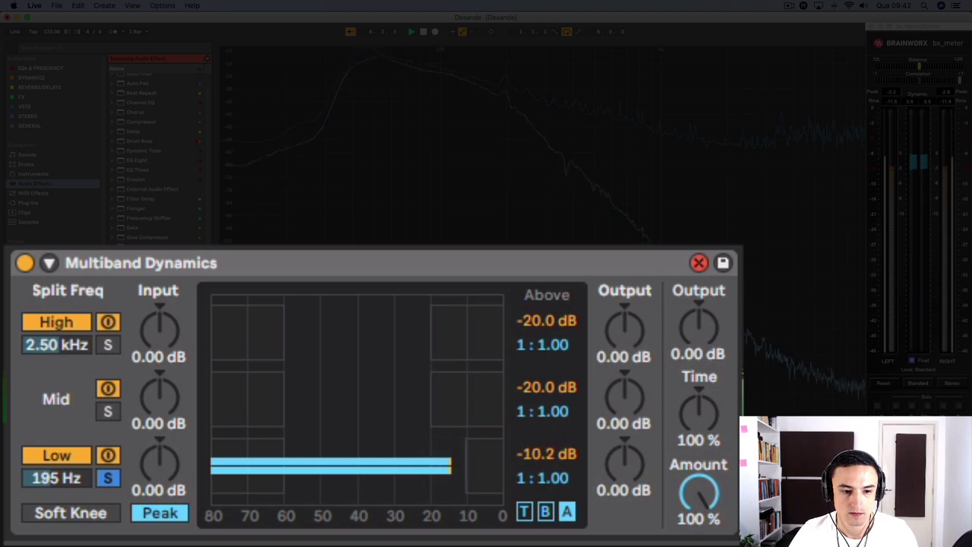
mouse_move(466, 465)
left_mouse_down()
mouse_move(479, 466)
mouse_move(461, 465)
left_mouse_up()
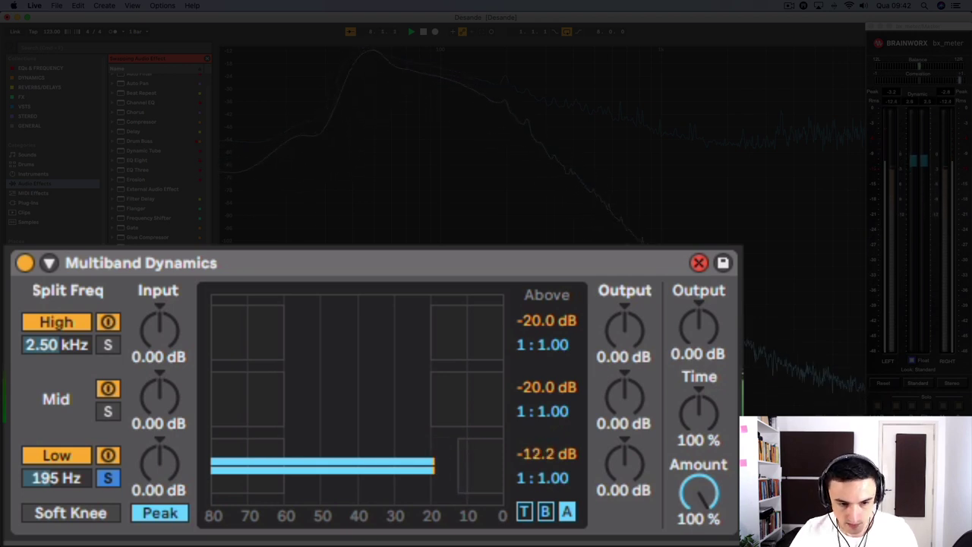
left_click_drag(455, 465, 449, 465)
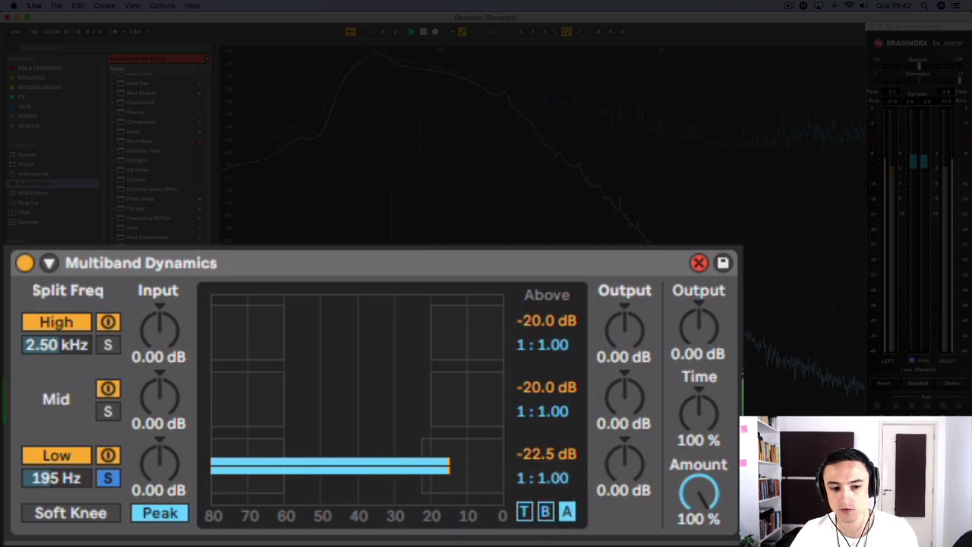
Step: Try the Low band's Above ratio at 1:1.25, 1:2.00, 1:12.8 and 1:Inf, and bring it back down to 1:2.67
left_click_drag(542, 477, 542, 441)
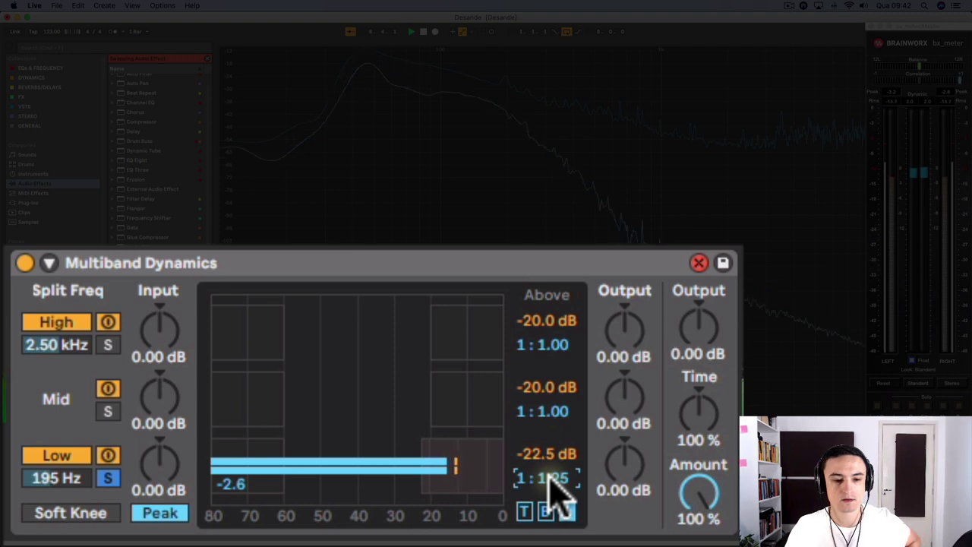
left_click_drag(549, 480, 550, 441)
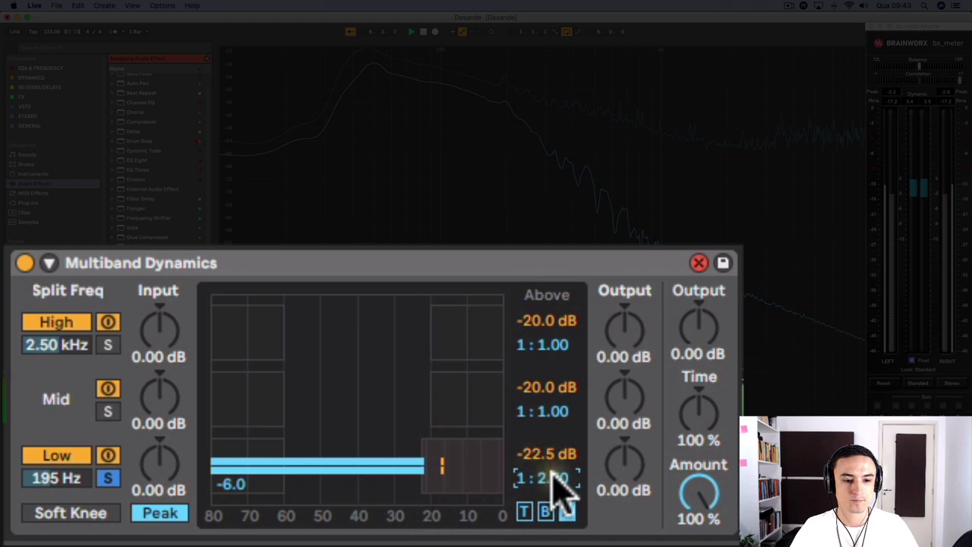
left_click_drag(560, 485, 561, 451)
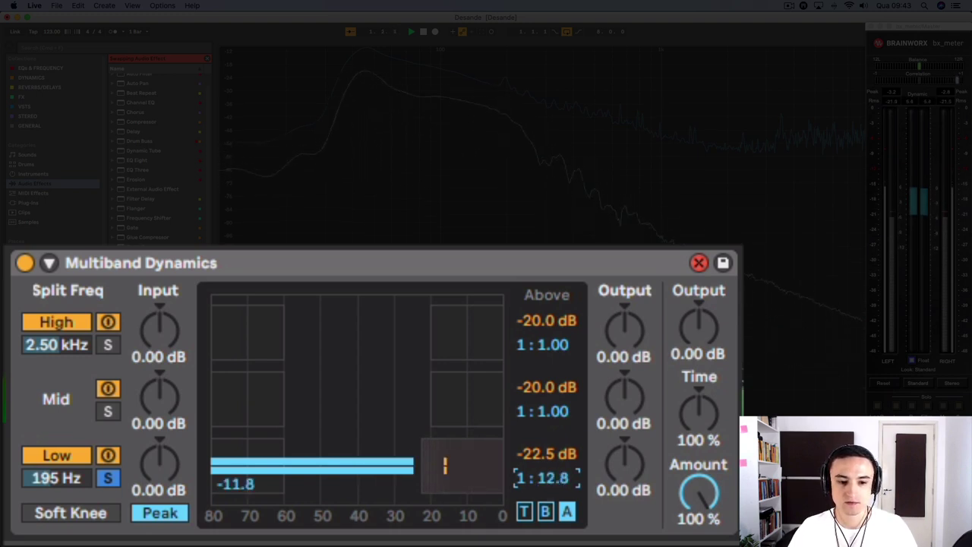
left_click_drag(560, 451, 561, 433)
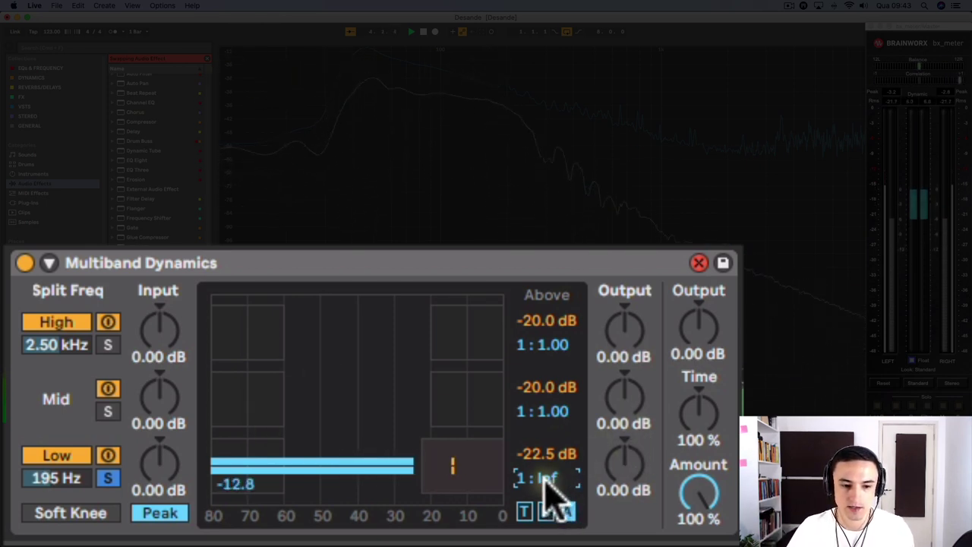
left_click_drag(554, 490, 554, 530)
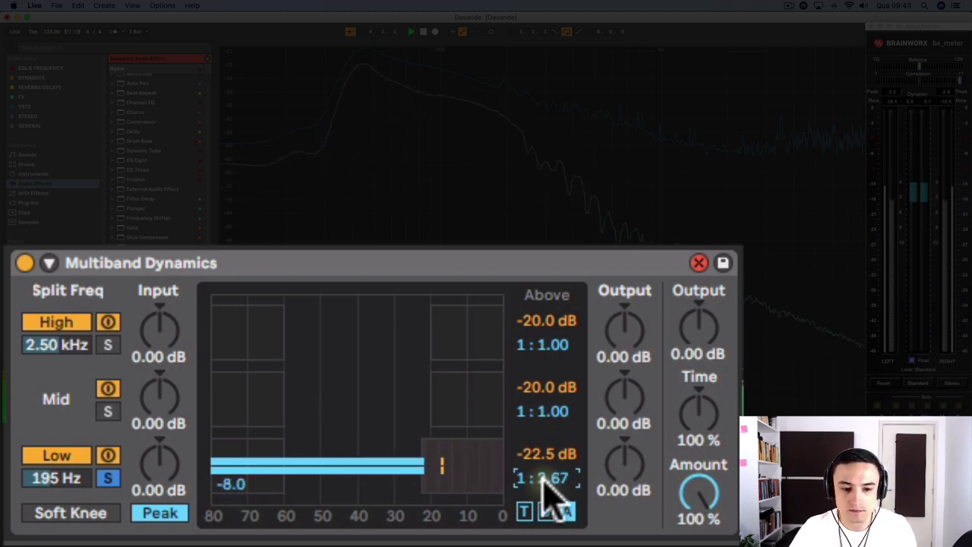
Step: Show the attack and release times and shorten the Low band's release to 94.1 ms
left_click(522, 512)
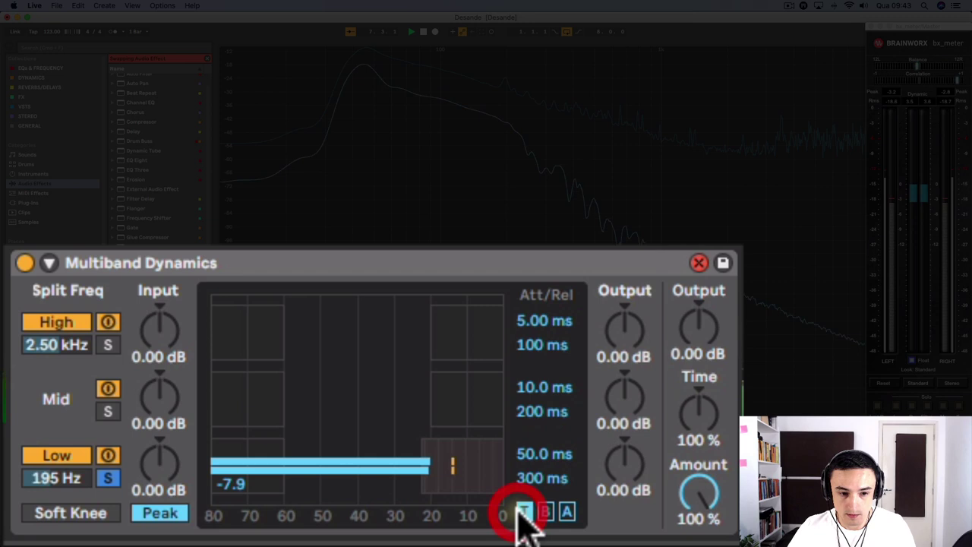
left_click(533, 475)
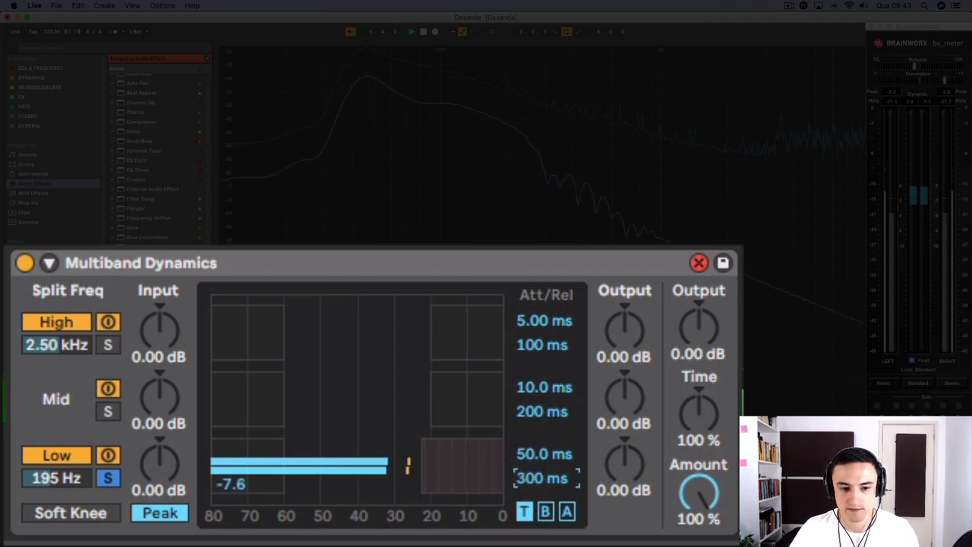
left_click_drag(533, 476, 533, 510)
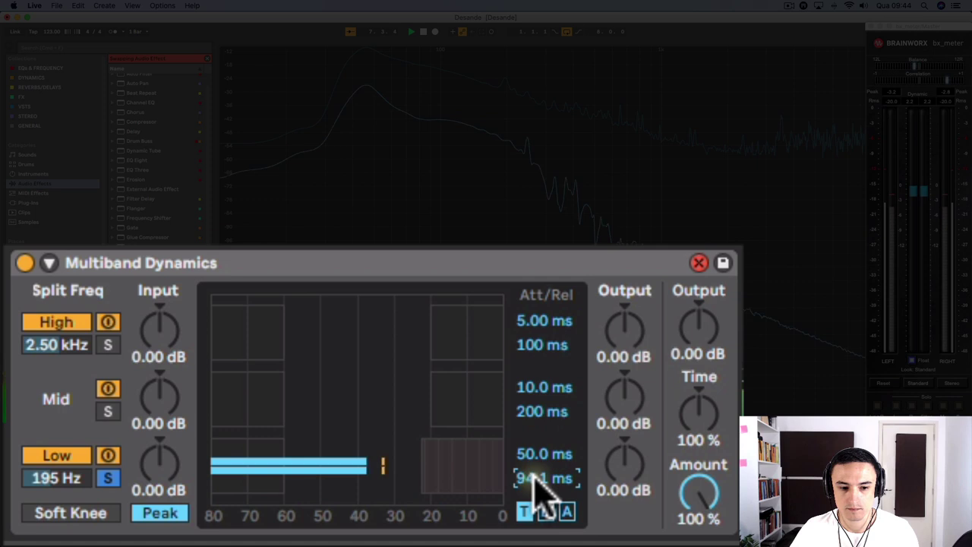
Step: Set the Low band's Above ratio to 1:7.11 and its release time to 73.0 ms
left_click(567, 512)
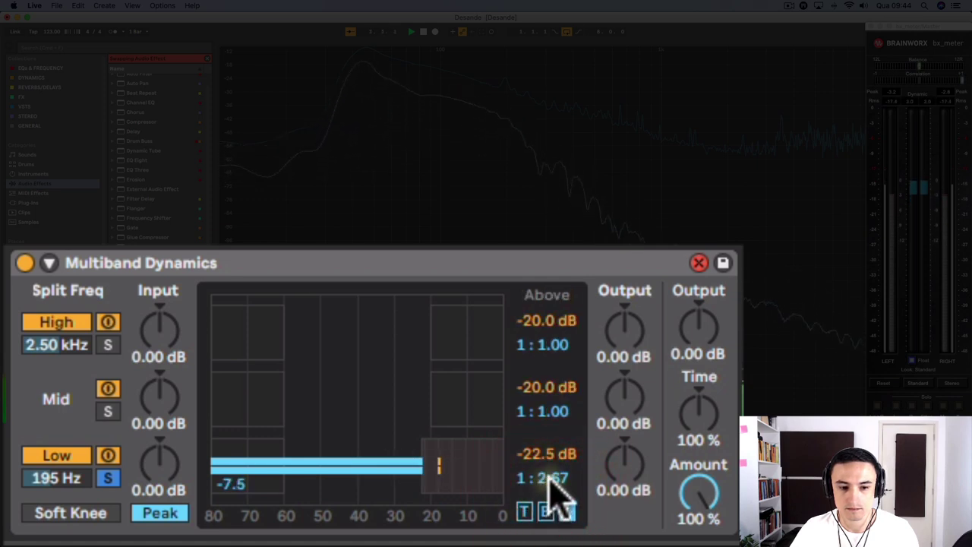
mouse_move(547, 475)
left_mouse_down()
mouse_move(547, 486)
mouse_move(546, 455)
mouse_move(546, 467)
left_mouse_up()
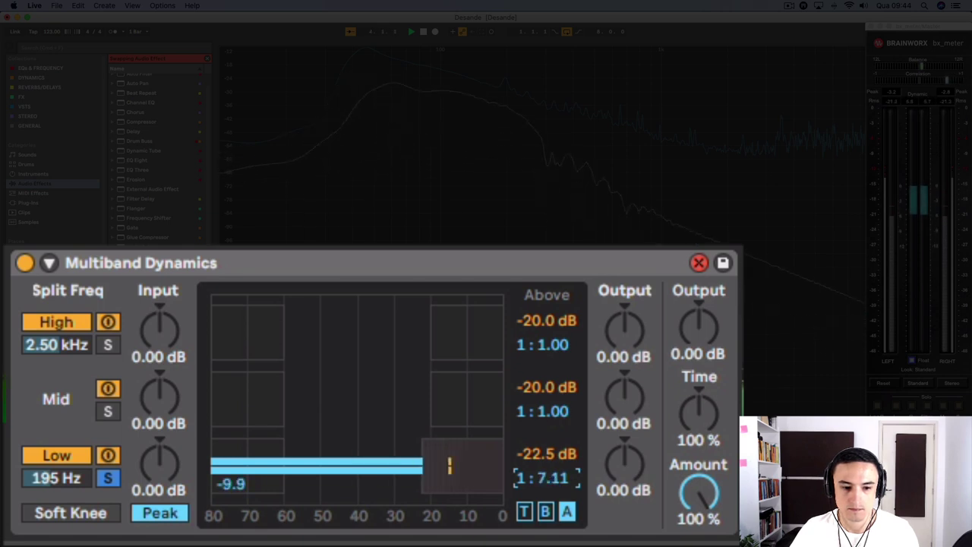
left_click(523, 512)
left_click_drag(522, 477, 547, 453)
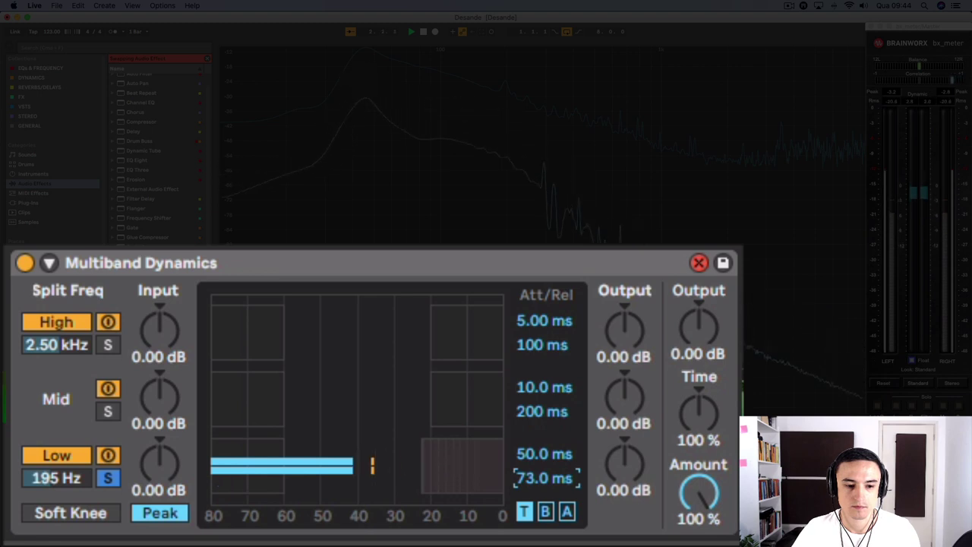
Step: Bypass the Low band's processing for comparison, switch it back on, and reset the peak reading in bx_meter
left_click(111, 456)
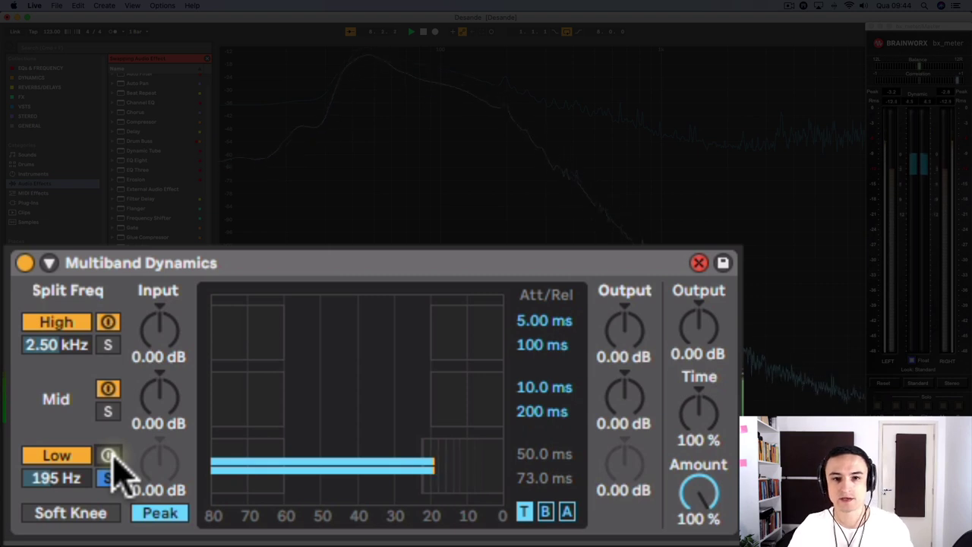
left_click(108, 455)
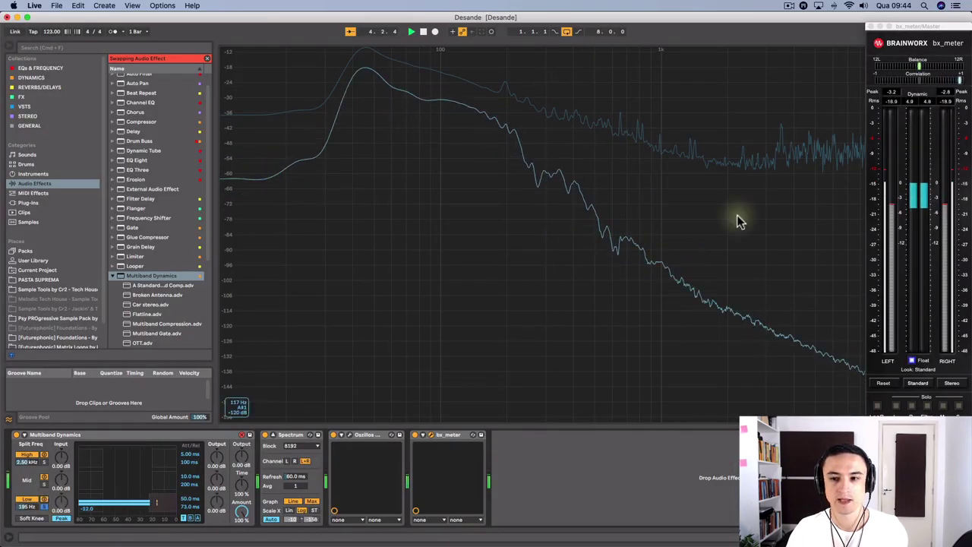
left_click(891, 94)
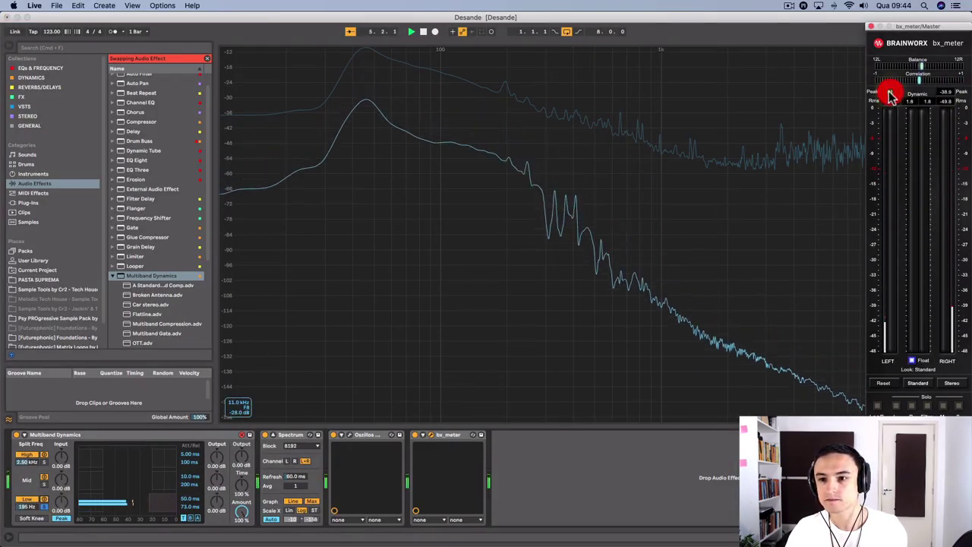
Step: Compare the Low band with its processing bypassed, reset the bx_meter peak, and raise the band's output gain to 3.30 dB and on to 5.60 dB
left_click(44, 500)
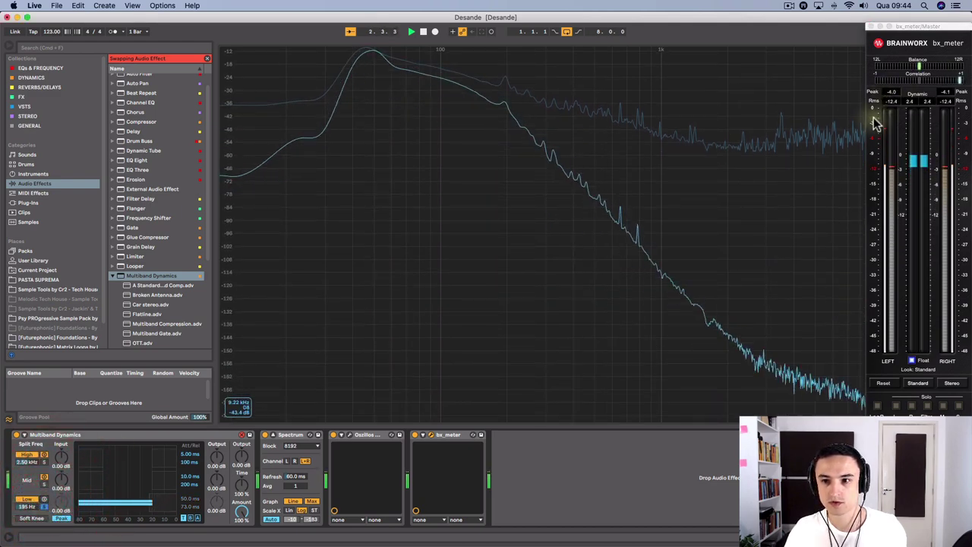
left_click(44, 501)
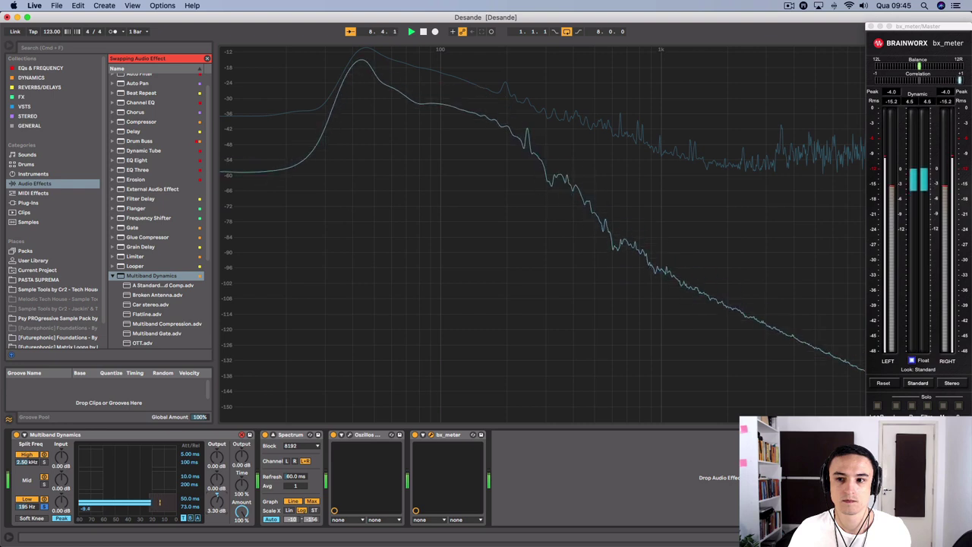
left_click(890, 91)
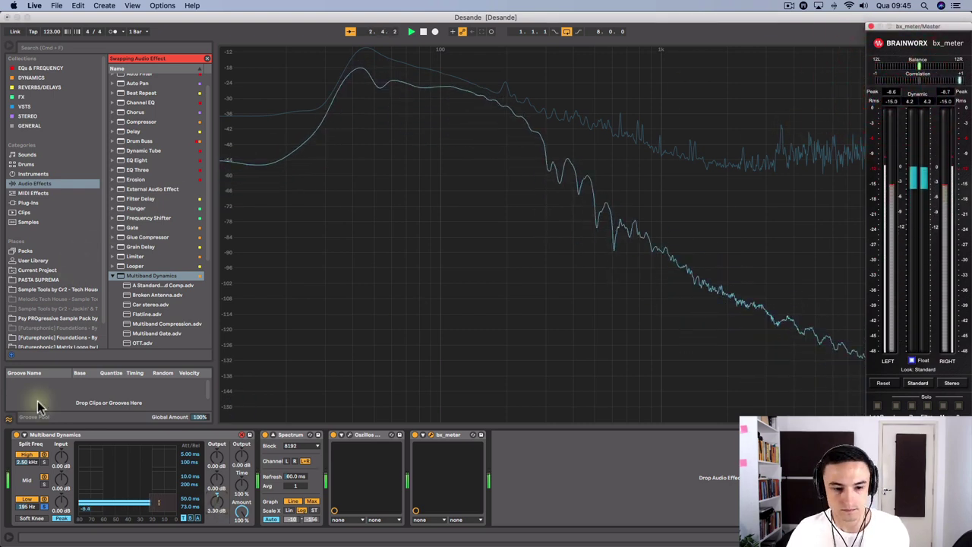
left_click_drag(215, 515, 214, 497)
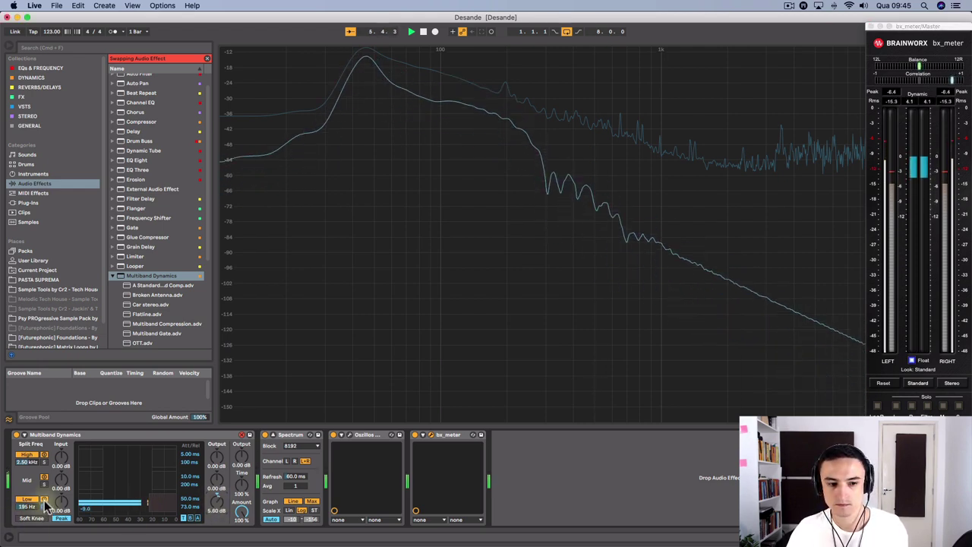
Step: Compare the Low band's level with its processing bypassed and active, resetting the bx_meter peak reading between comparisons, and leave the processing on
left_click(45, 502)
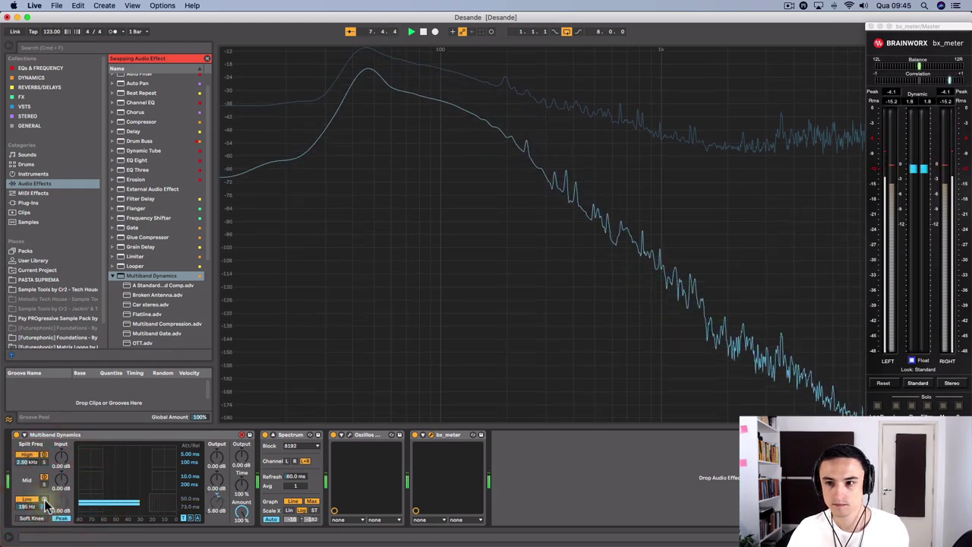
left_click(45, 502)
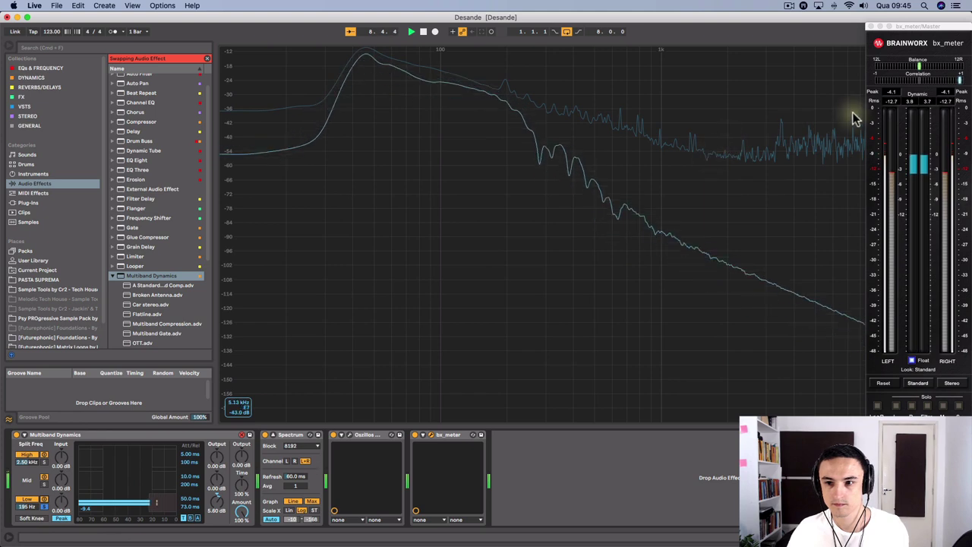
left_click(892, 94)
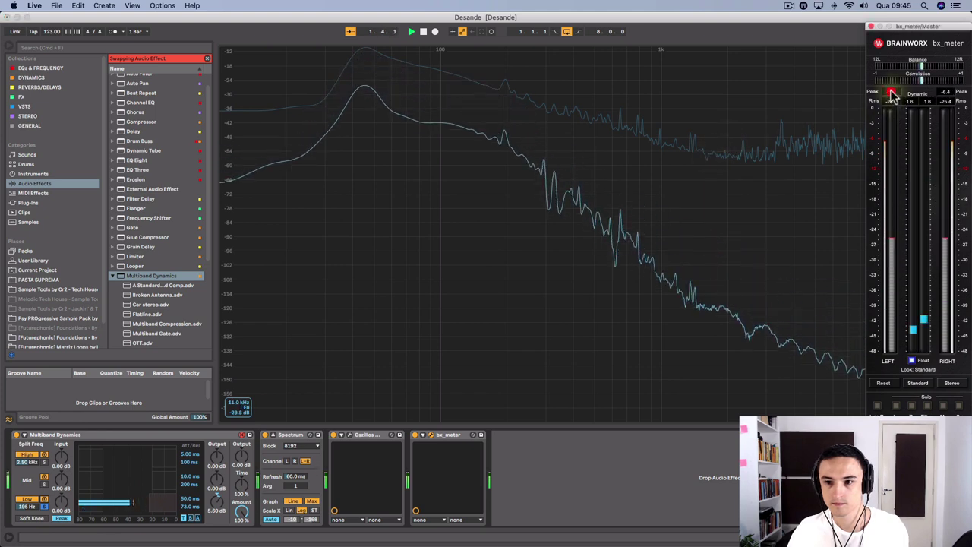
left_click(44, 500)
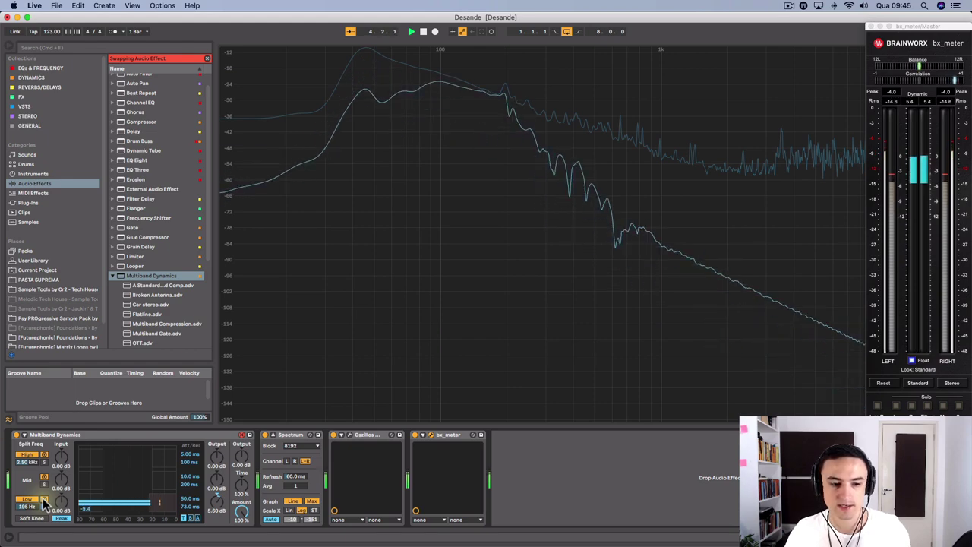
left_click(44, 500)
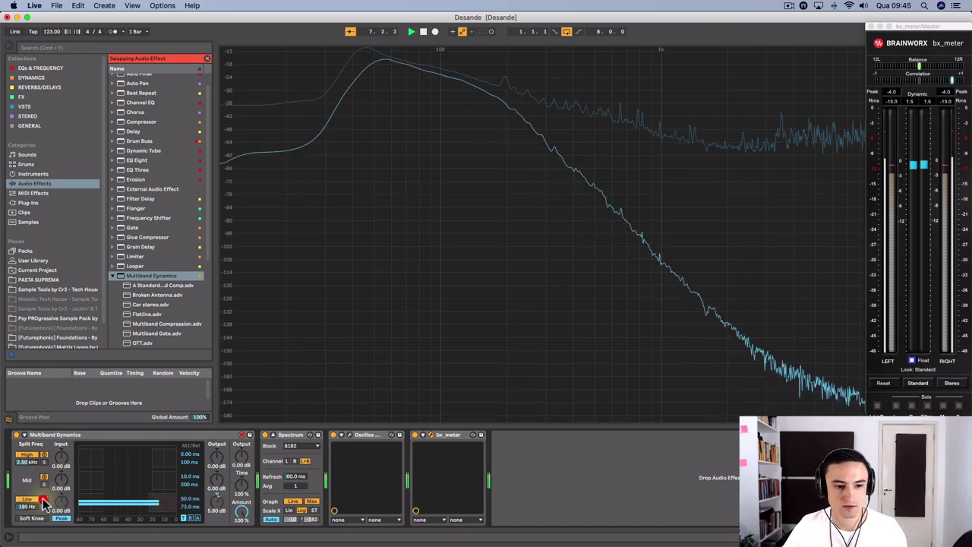
left_click(44, 502)
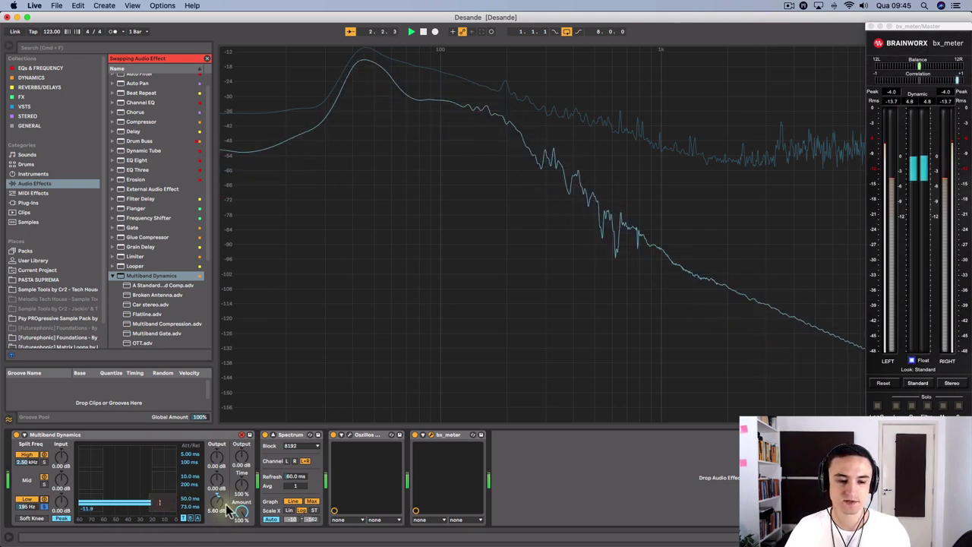
left_click_drag(217, 501, 196, 501)
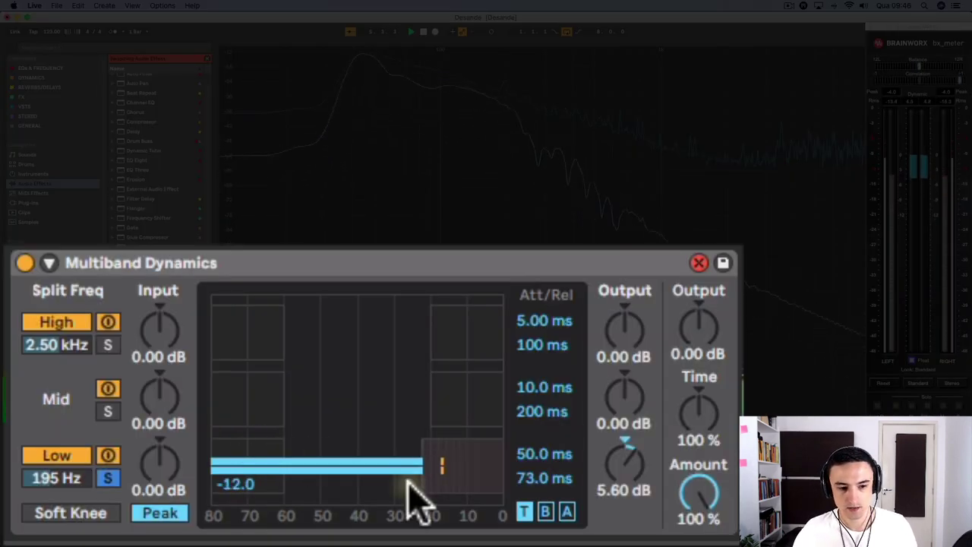
Step: Display the Below settings, try the Low band's ratio at 1:Inf and under 1:1, and set its Below threshold to -23.8 dB
left_click(546, 512)
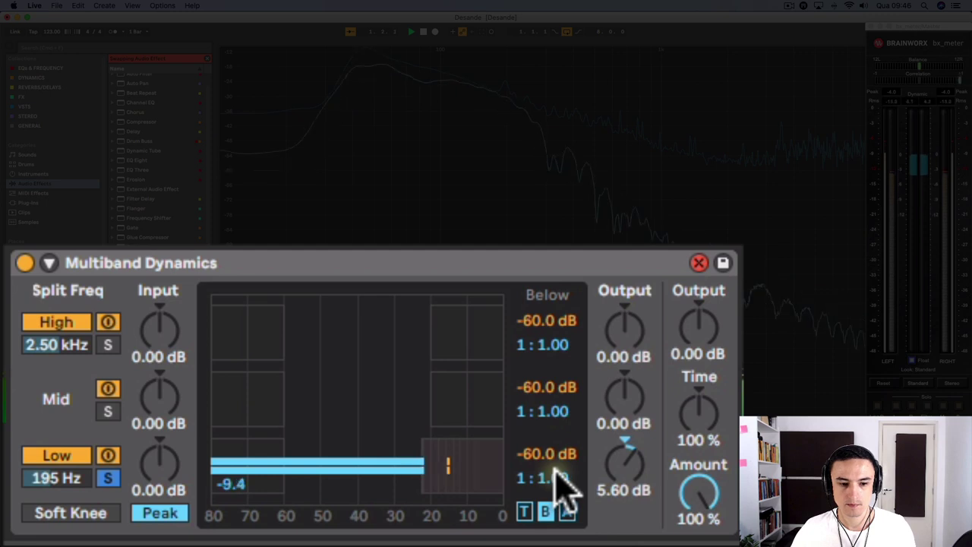
left_click_drag(551, 471, 547, 448)
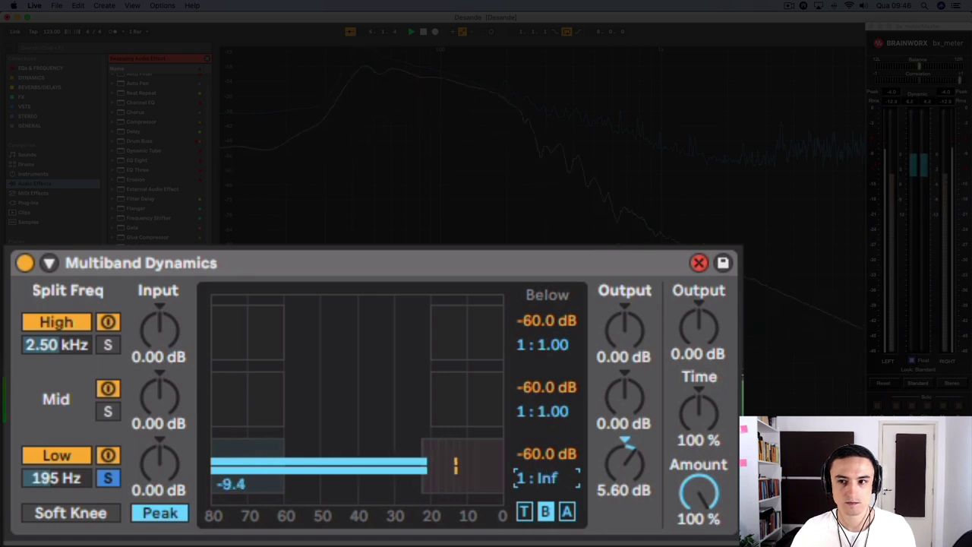
left_click_drag(546, 478, 547, 501)
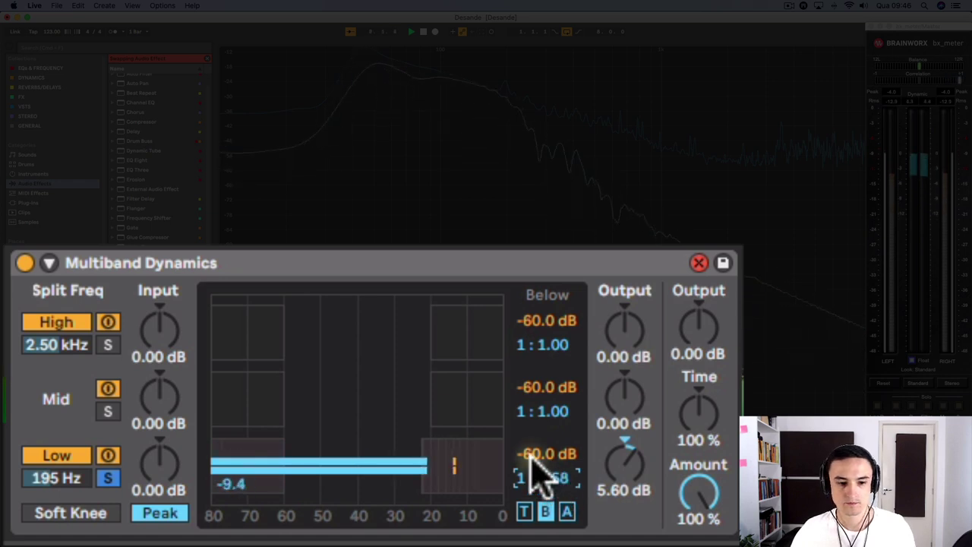
left_click_drag(537, 453, 536, 371)
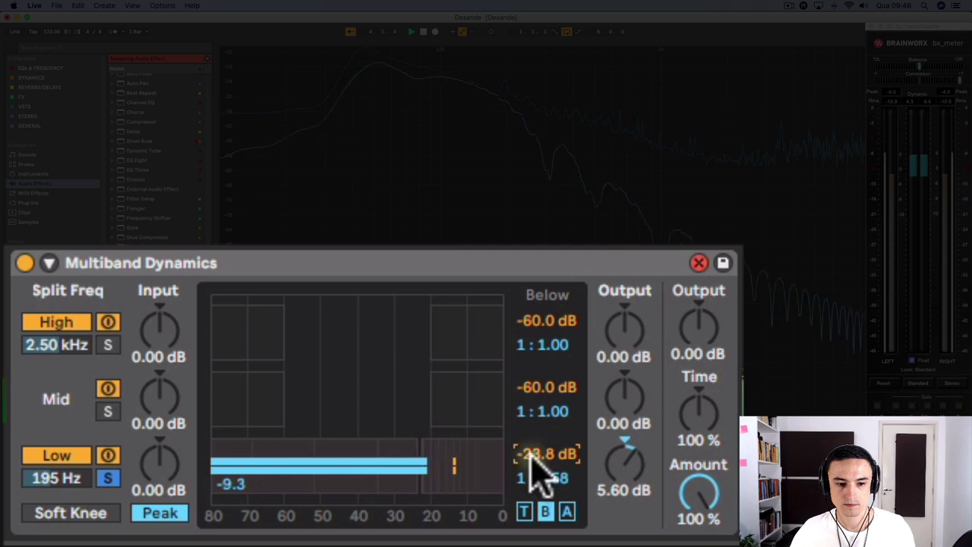
Step: Try the Low band's Below ratio at 1:0.56, 1:2.67, 1:Inf and 1:1.78, settling on 1:1.39 with a -60.6 dB threshold
left_click(557, 477)
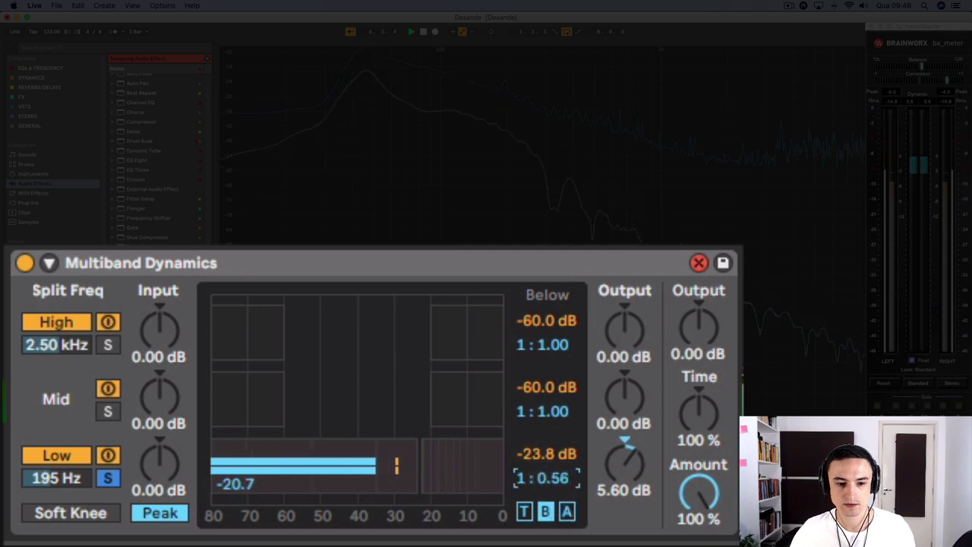
left_click_drag(557, 477, 558, 429)
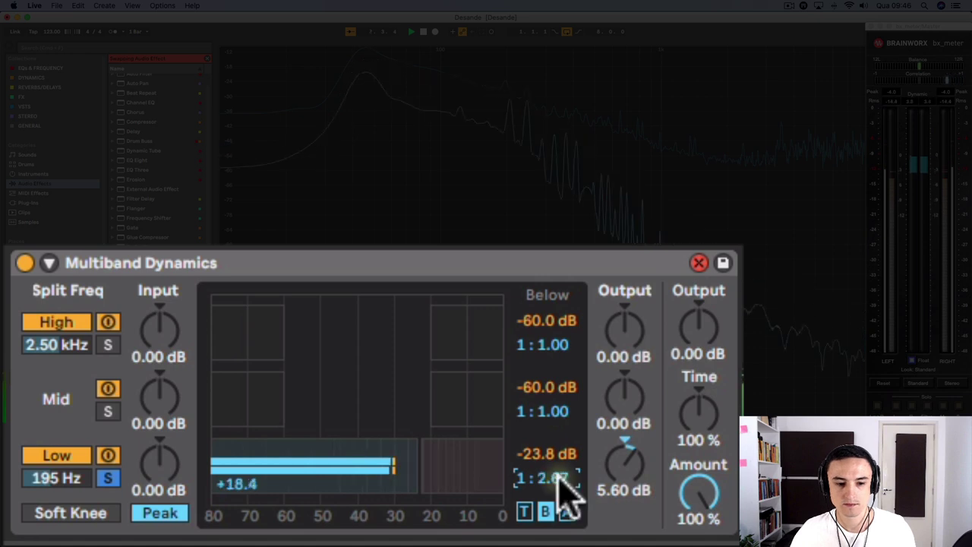
left_click_drag(542, 476, 542, 425)
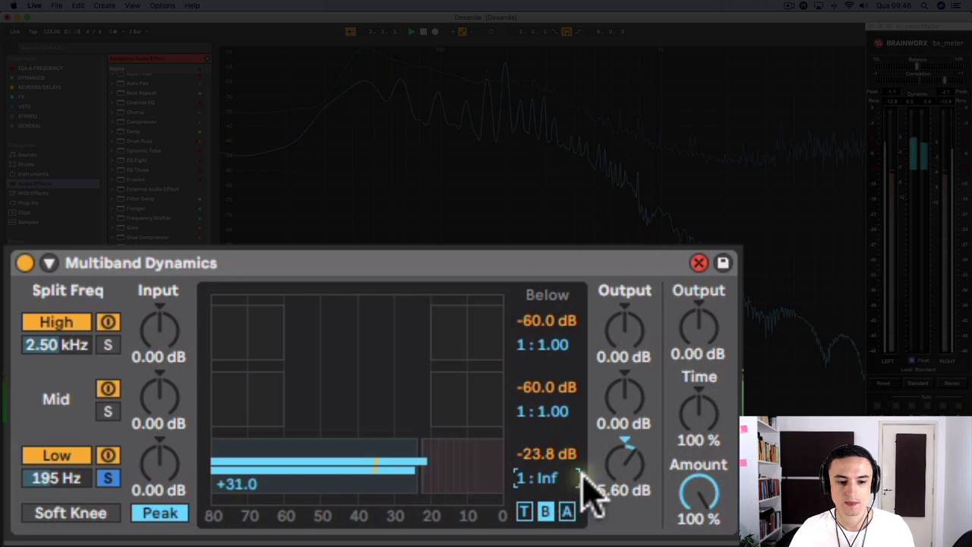
left_click_drag(553, 486, 553, 524)
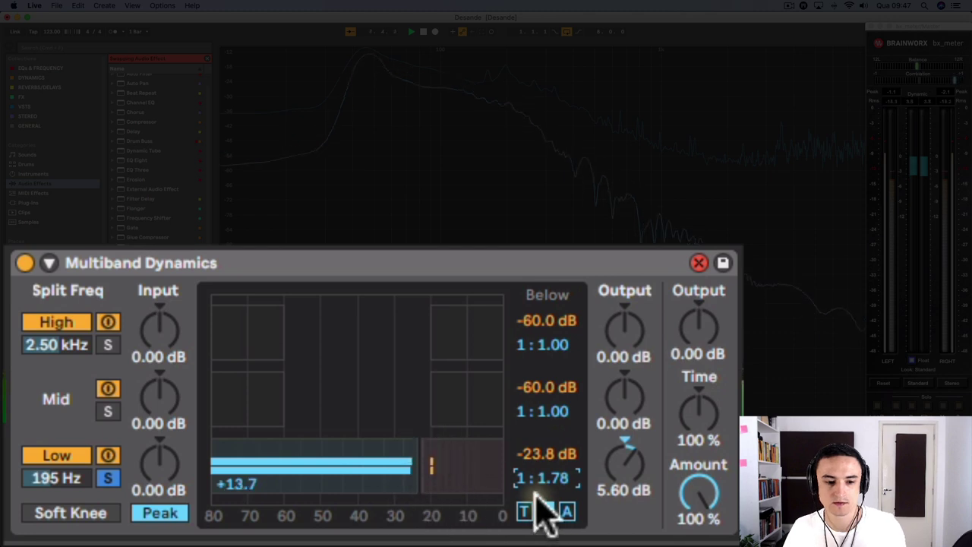
left_click_drag(544, 479, 544, 512)
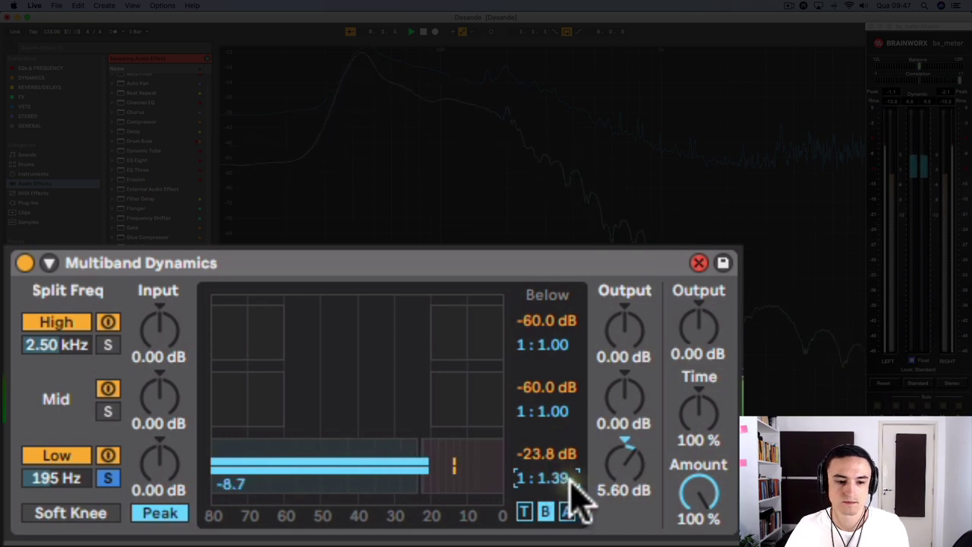
left_click_drag(547, 453, 546, 502)
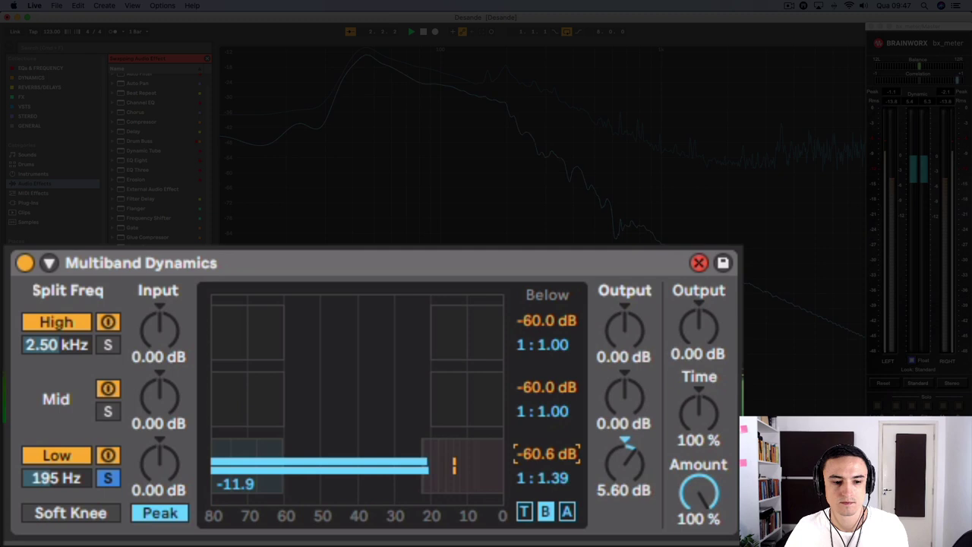
Step: Solo the Mid band and set its Above threshold to -35.8 dB with a ratio of 1:2.56
left_click(108, 411)
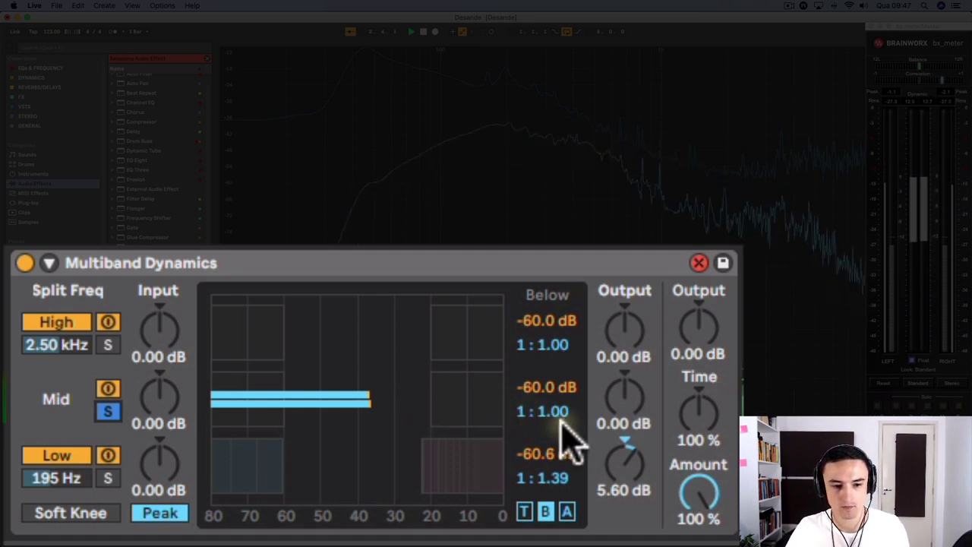
left_click_drag(549, 411, 568, 445)
left_click(567, 512)
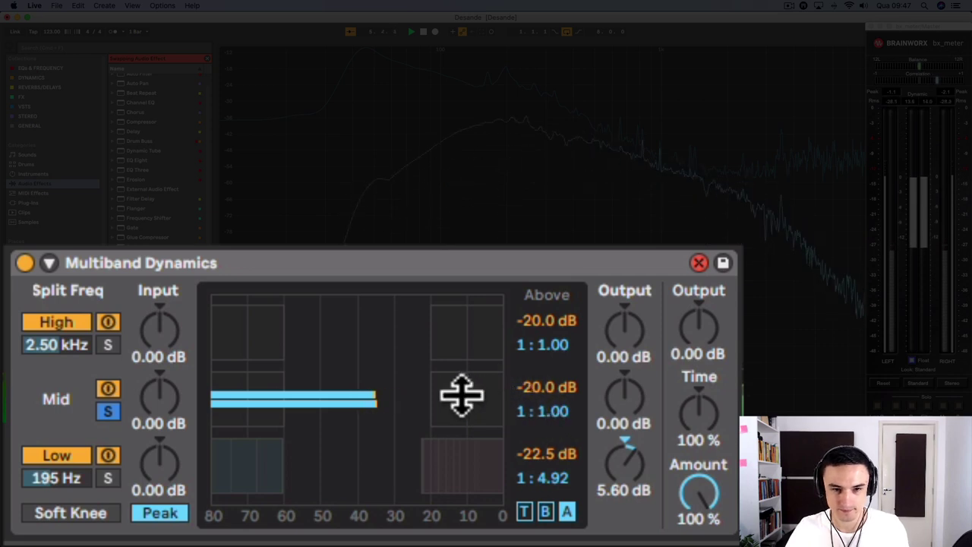
left_click_drag(429, 417, 424, 416)
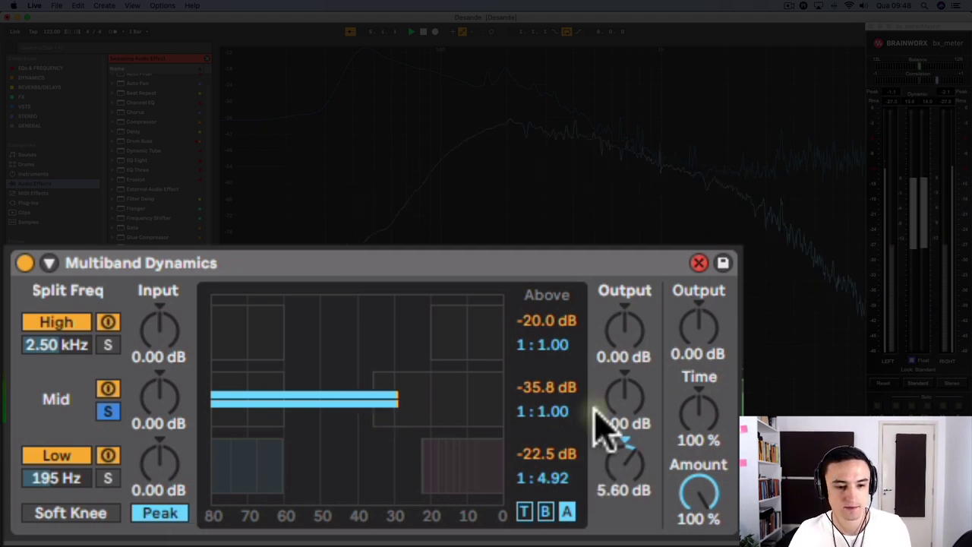
mouse_move(563, 417)
left_mouse_down()
mouse_move(563, 430)
mouse_move(563, 405)
left_mouse_up()
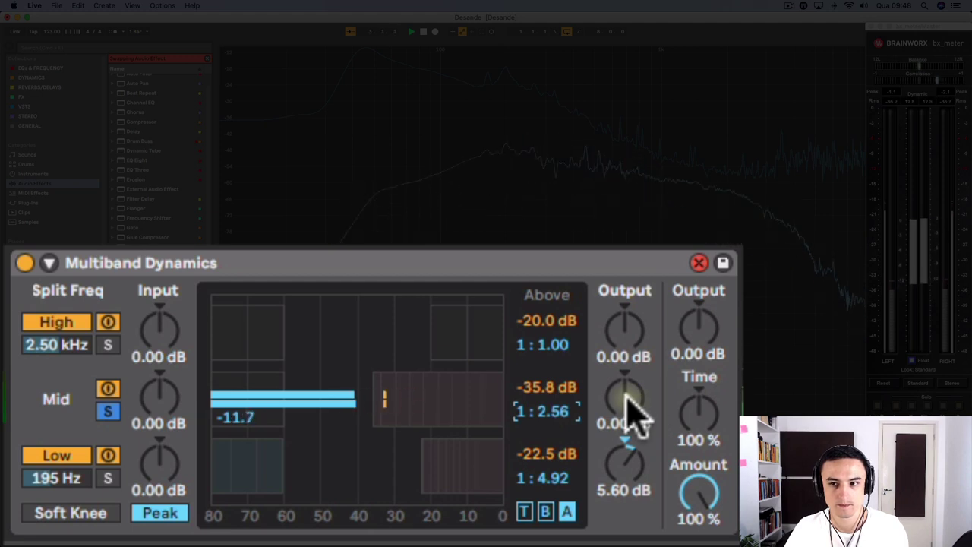
Step: Turn off the Mid band's solo to hear all three bands together, and solo it again
left_click(108, 410)
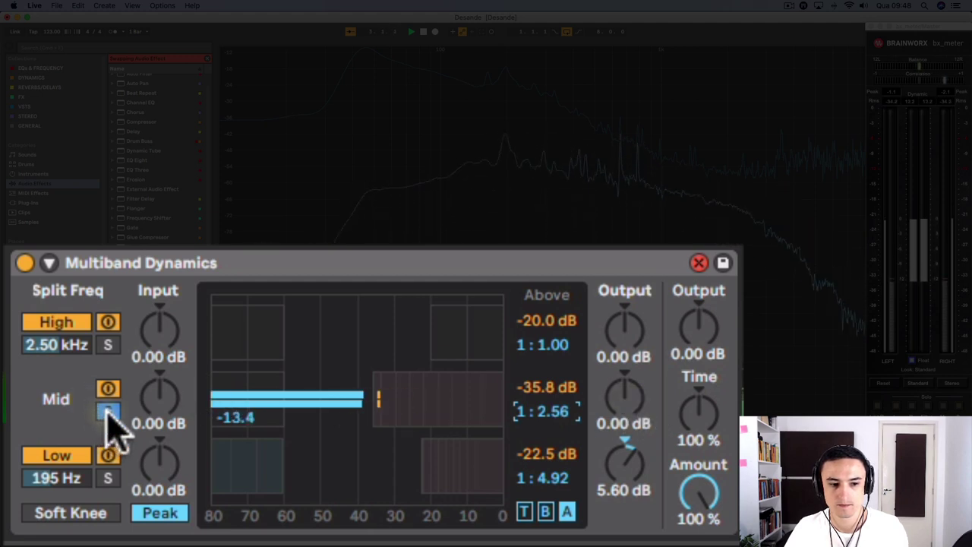
left_click(108, 411)
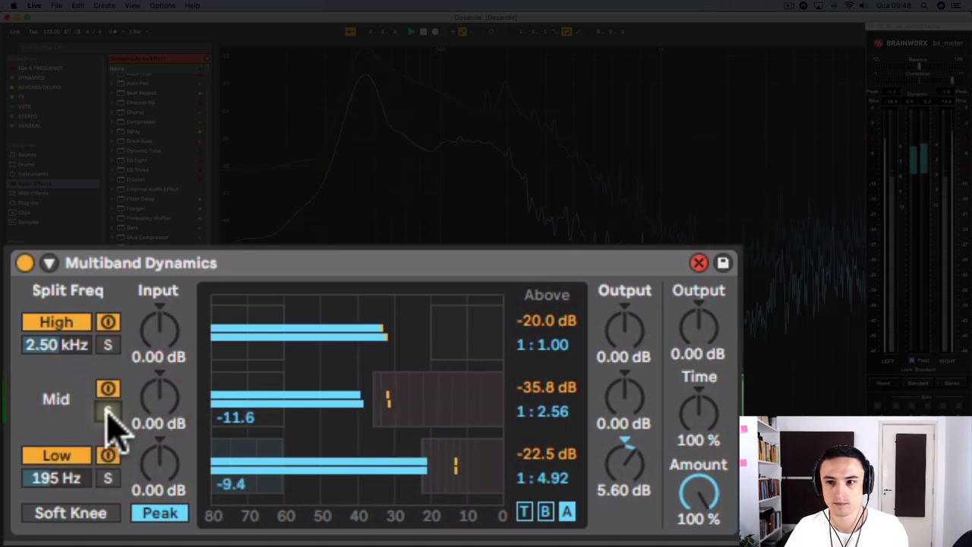
left_click(107, 411)
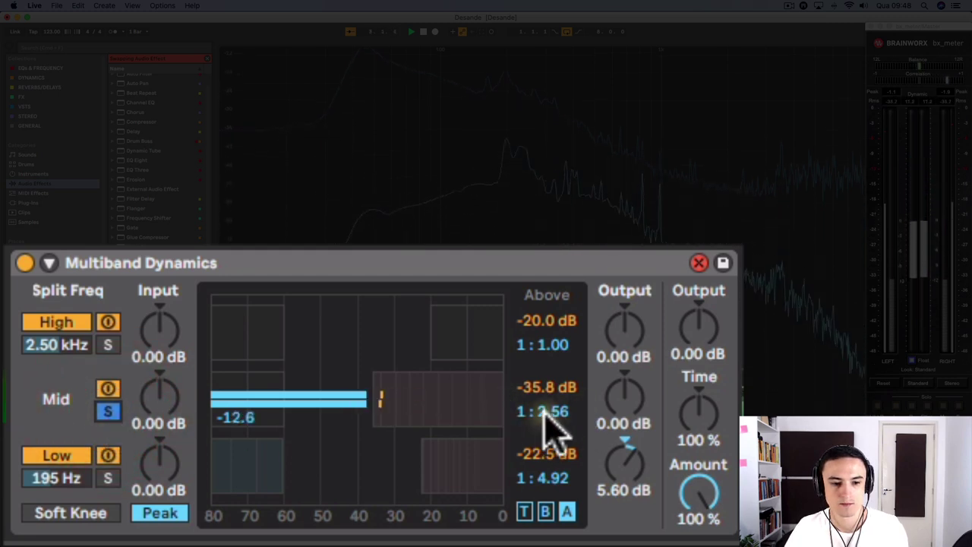
Step: Try the Mid band's Above ratio at 1:1.88, reset the bx_meter peak reading, and set the ratio to 1:2.91
mouse_move(544, 410)
left_mouse_down()
mouse_move(544, 444)
mouse_move(544, 394)
left_mouse_up()
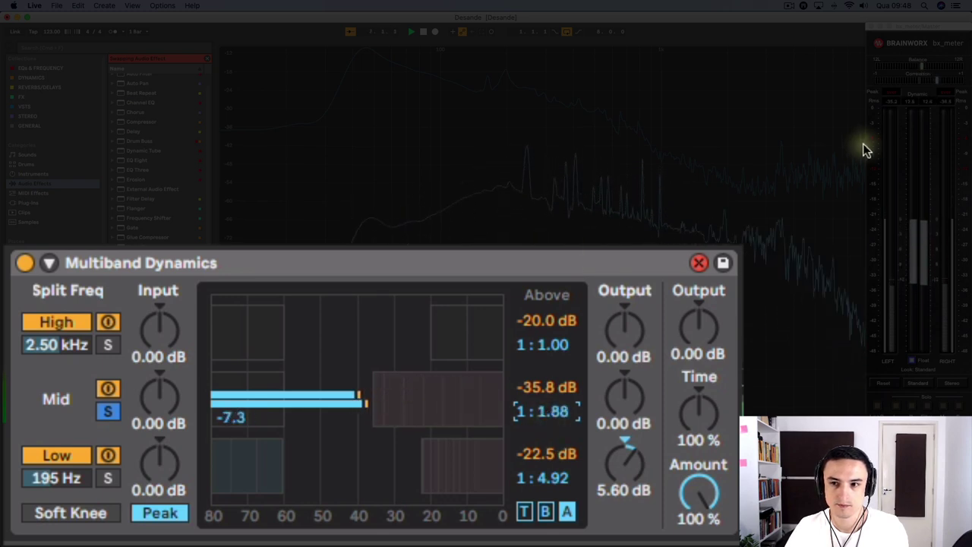
left_click(891, 93)
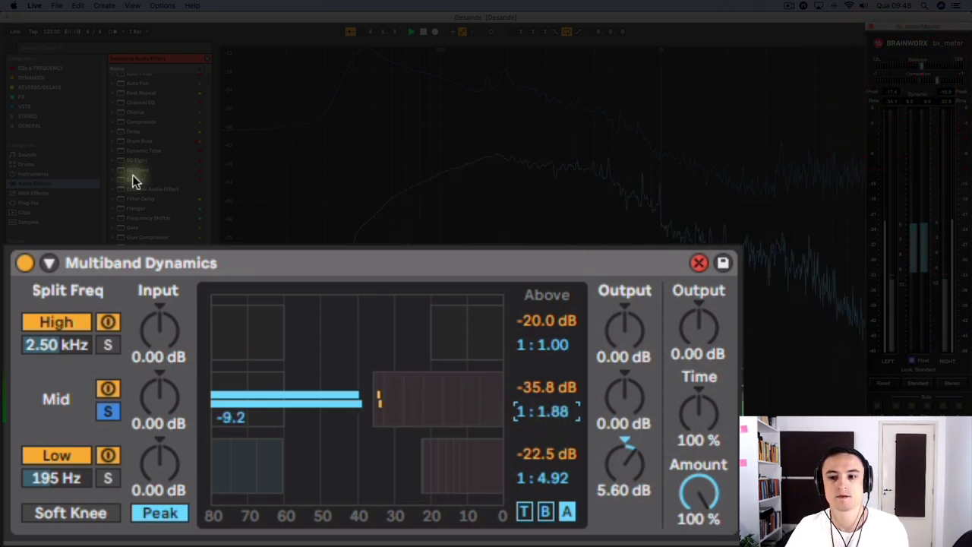
left_click_drag(542, 410, 543, 448)
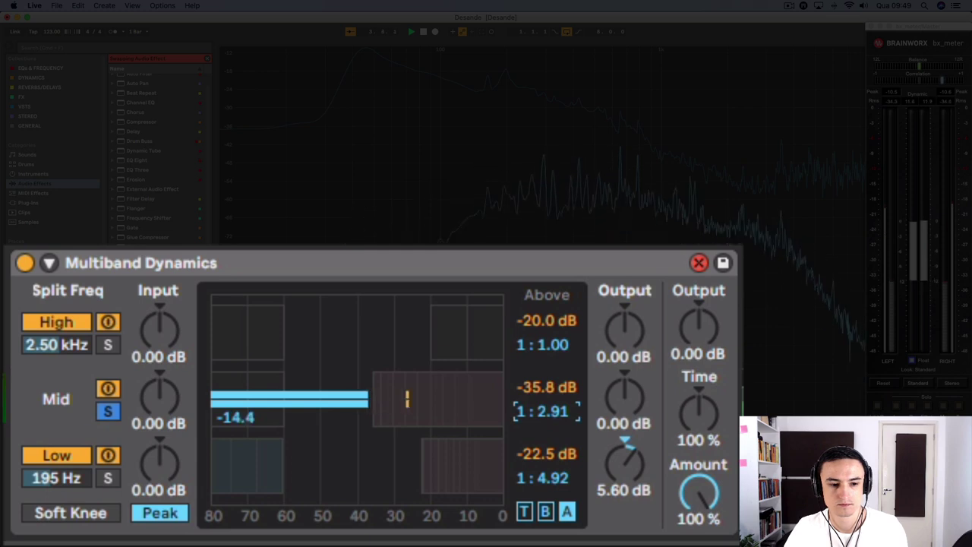
Step: Raise the Mid band's Above threshold to -28.1 dB and its output gain to 9.10 dB
mouse_move(538, 383)
left_mouse_down()
mouse_move(539, 414)
mouse_move(538, 302)
mouse_move(538, 338)
left_mouse_up()
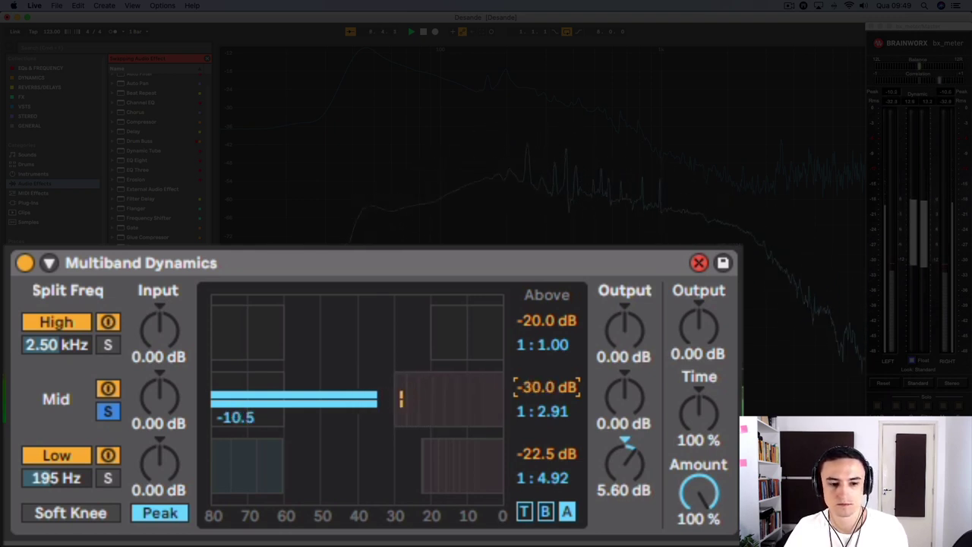
mouse_move(537, 387)
left_mouse_down()
mouse_move(538, 458)
mouse_move(537, 380)
left_mouse_up()
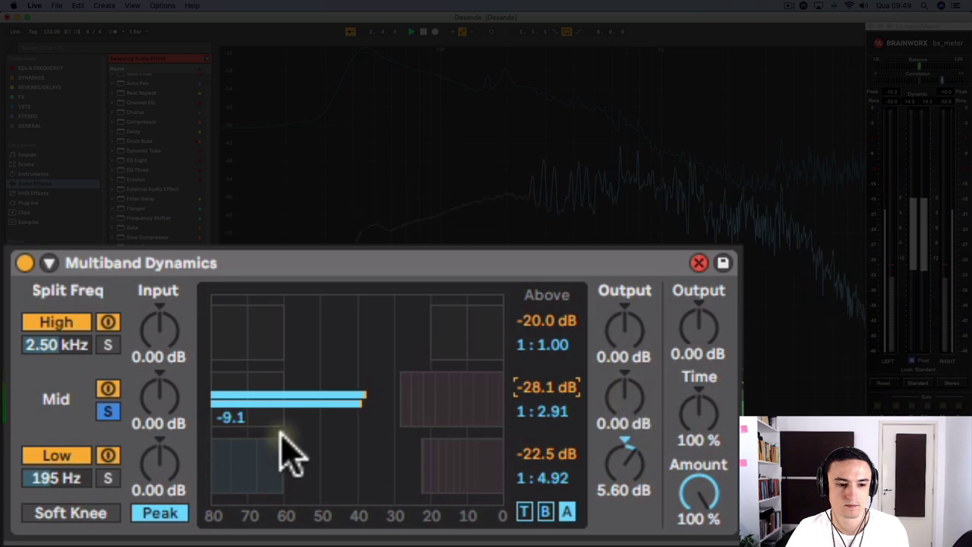
left_click_drag(625, 405, 625, 401)
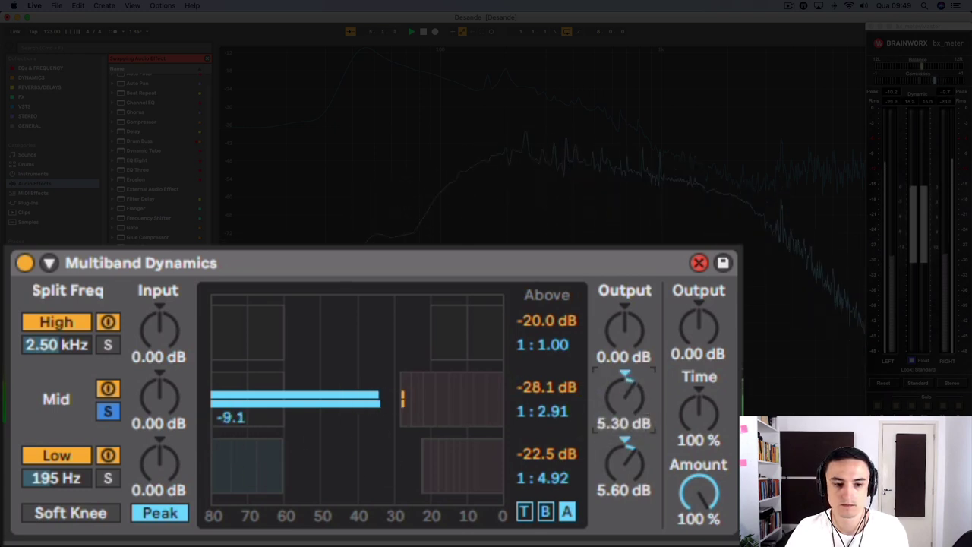
left_click_drag(624, 396, 624, 364)
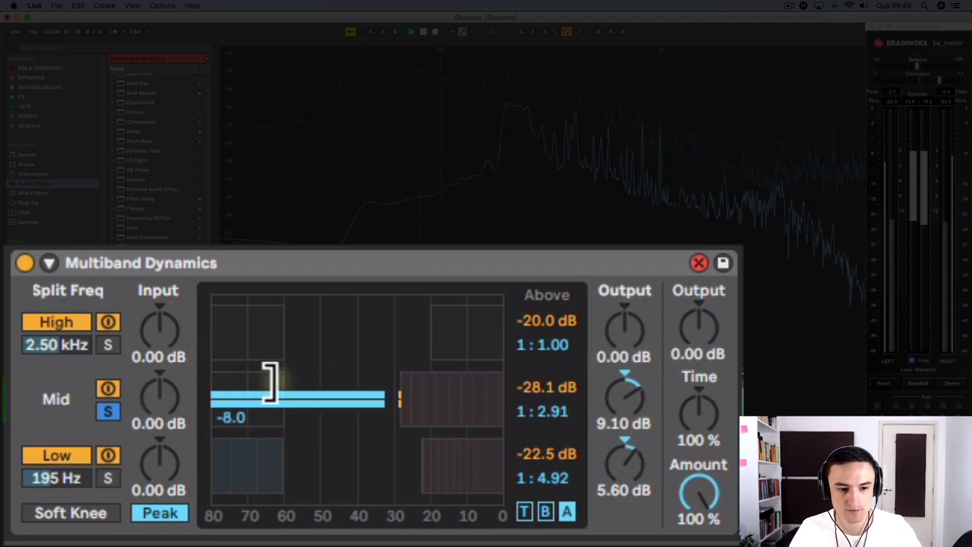
Step: Set the Mid band's Below threshold to -49.4 dB with a ratio of 1:0.26
left_click(545, 512)
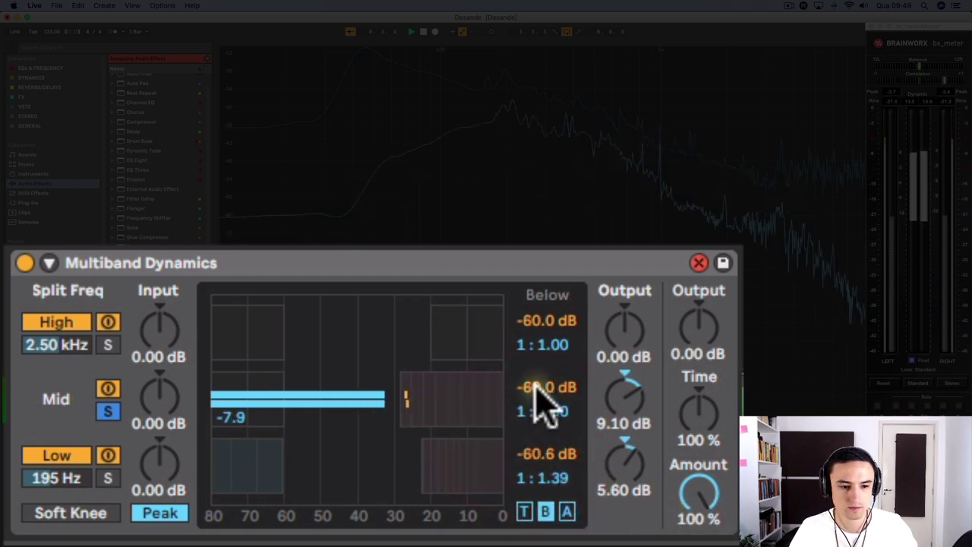
left_click_drag(542, 389, 542, 365)
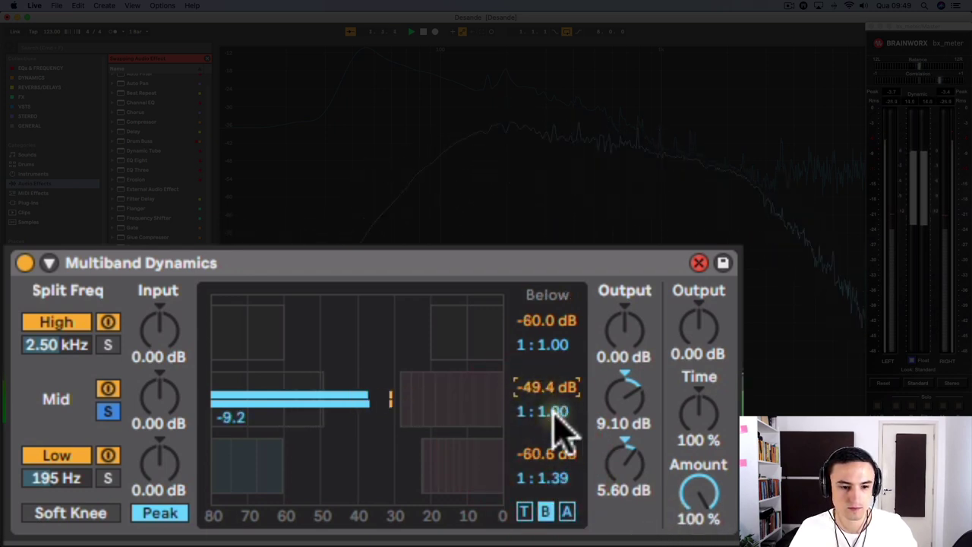
left_click_drag(553, 412, 553, 420)
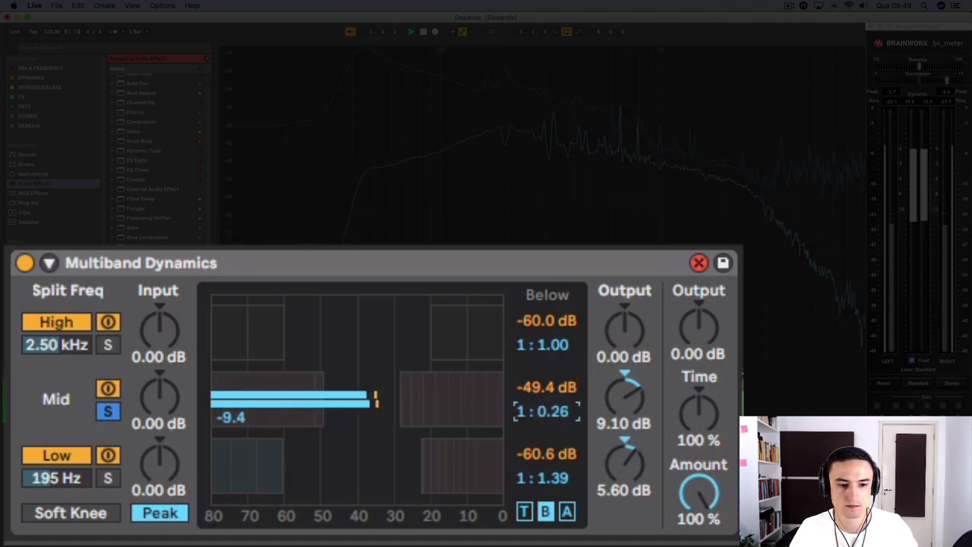
Step: Try different Below ratios and thresholds on the Mid band, ending at a threshold of -59.4 dB and a ratio of 1:Inf
left_click_drag(554, 420, 559, 430)
mouse_move(540, 387)
left_mouse_down()
mouse_move(539, 297)
mouse_move(540, 475)
mouse_move(539, 454)
left_mouse_up()
left_click_drag(559, 413, 560, 341)
left_click_drag(546, 387, 546, 434)
left_click_drag(547, 387, 547, 324)
left_click_drag(191, 476, 191, 463)
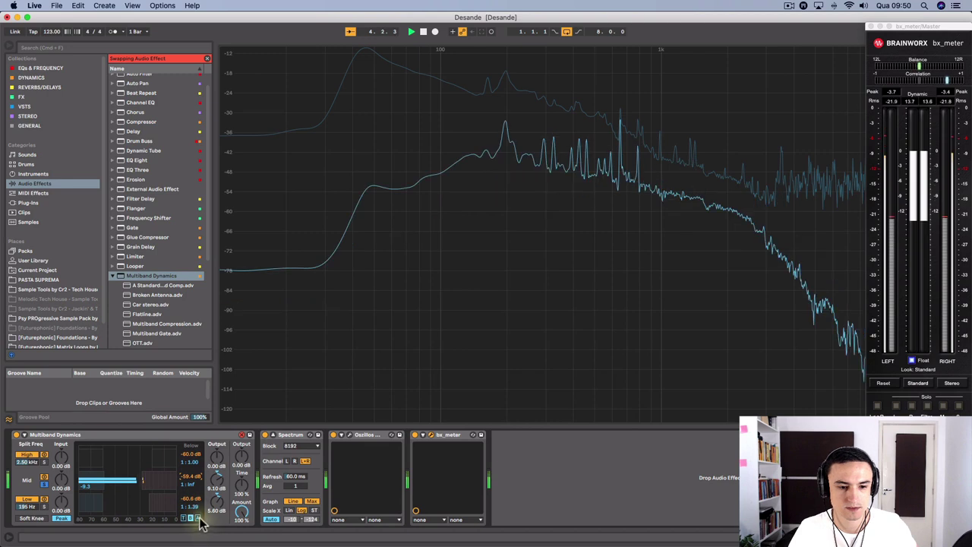
Step: Set the Mid band's Above ratio to 1:0.50 and threshold to -30.0 dB, and reset the band's output gain to 0.00 dB
left_click(197, 517)
left_click_drag(191, 484, 191, 513)
mouse_move(190, 476)
left_mouse_down()
mouse_move(190, 490)
mouse_move(190, 459)
mouse_move(190, 503)
mouse_move(191, 479)
left_mouse_up()
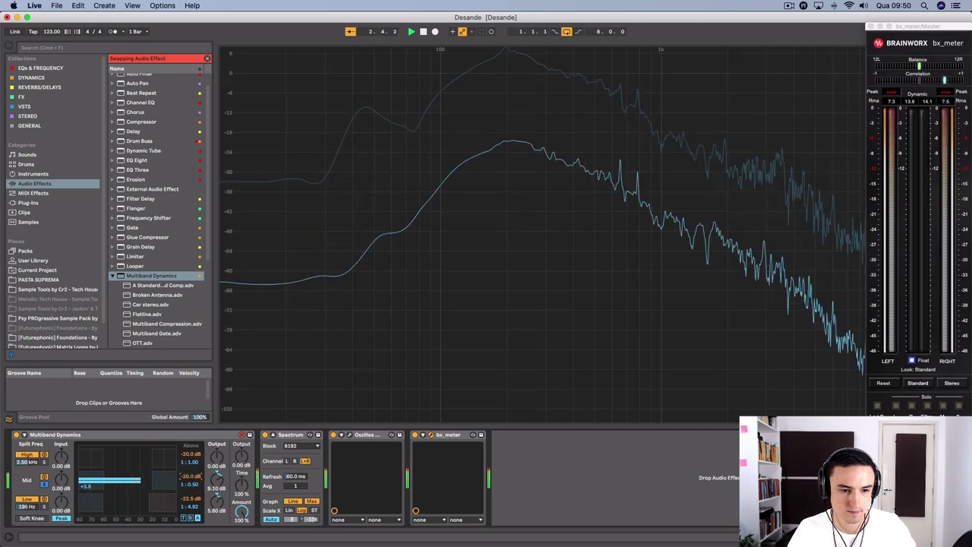
double_click(218, 480)
Step: Try the Mid band's Above threshold at -40.6 dB with -12.9 dB output gain, and reset the threshold to -20.0 dB
left_click_drag(191, 478, 191, 486)
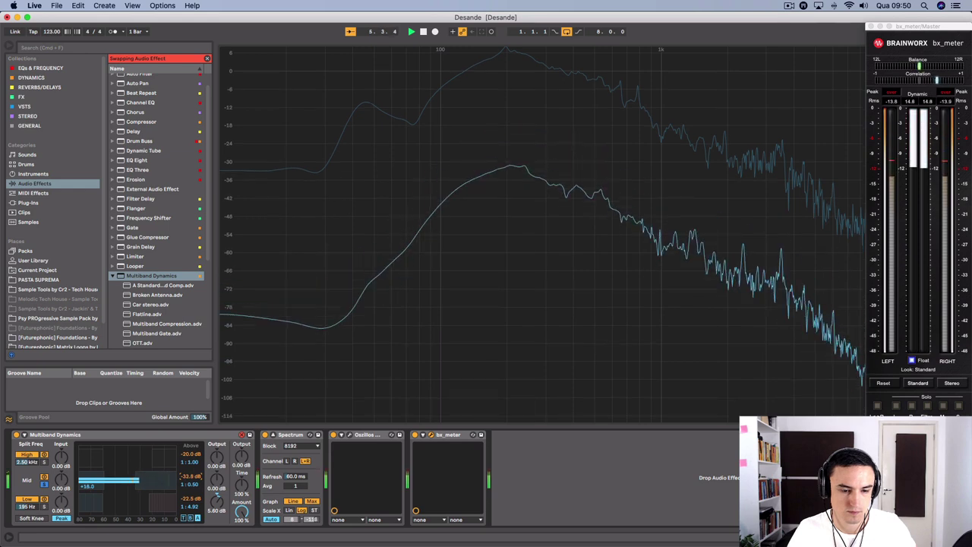
left_click_drag(191, 477, 222, 488)
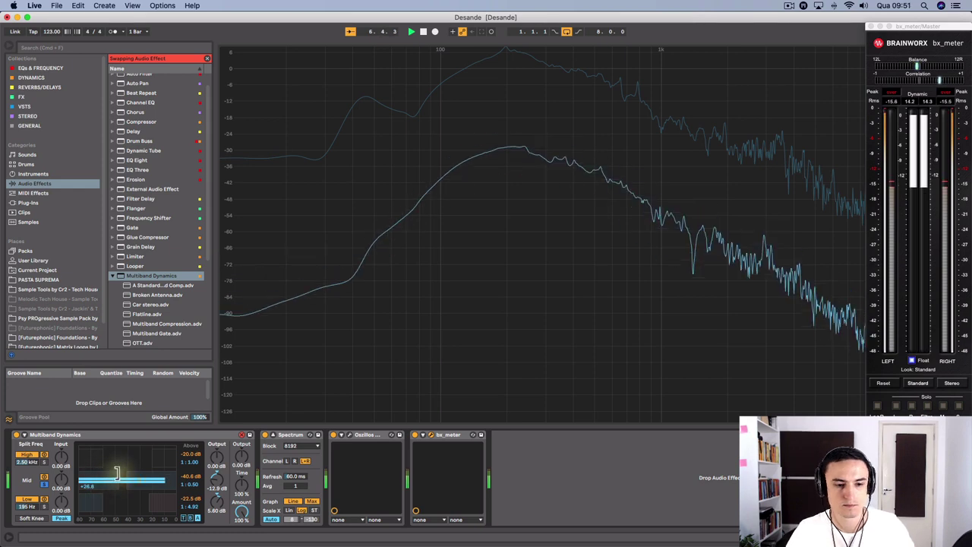
double_click(190, 477)
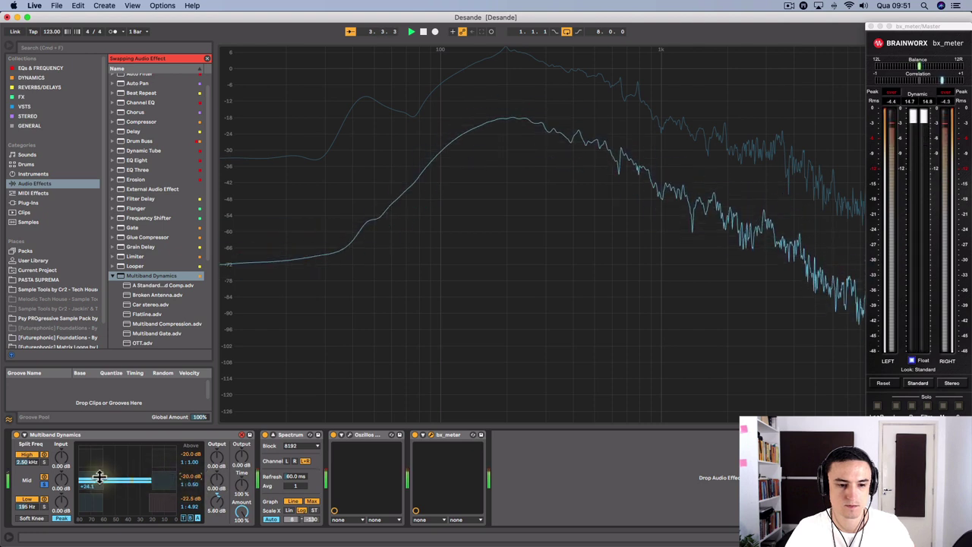
Step: Boost the Mid band below about -30 dB, and compress it above -25.2 dB at 1:2.67 with 5.60 dB of output gain
left_click_drag(100, 476, 99, 479)
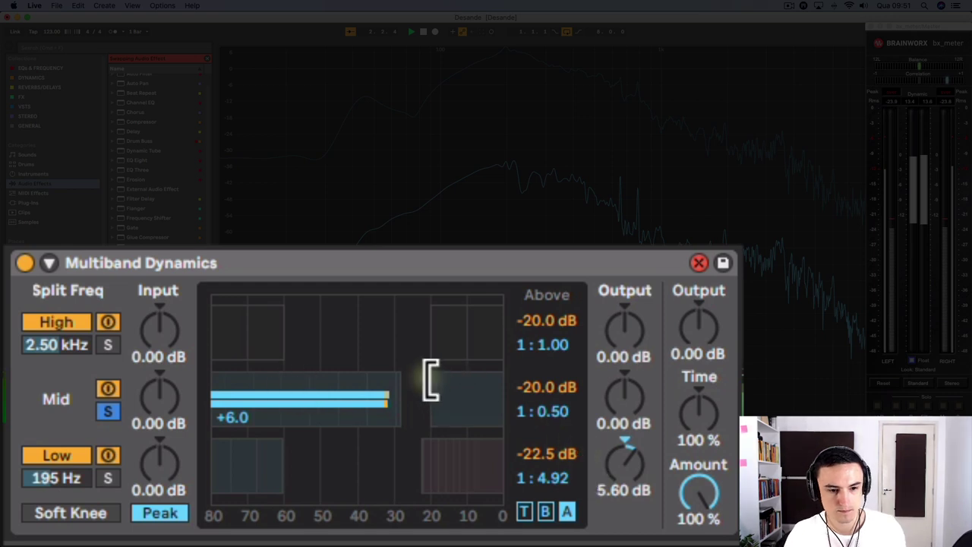
mouse_move(430, 377)
left_mouse_down()
mouse_move(402, 377)
mouse_move(411, 378)
left_mouse_up()
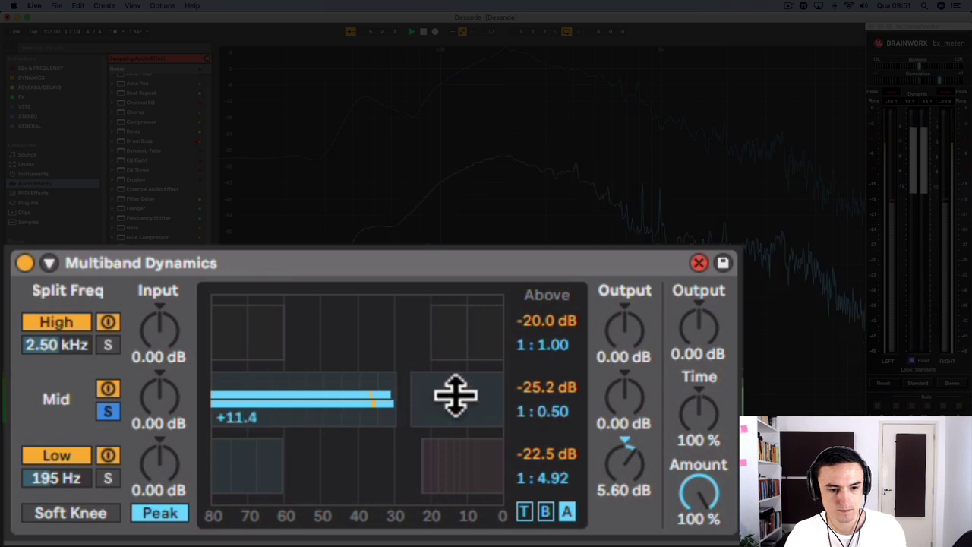
mouse_move(543, 412)
left_mouse_down()
mouse_move(543, 379)
mouse_move(545, 419)
left_mouse_up()
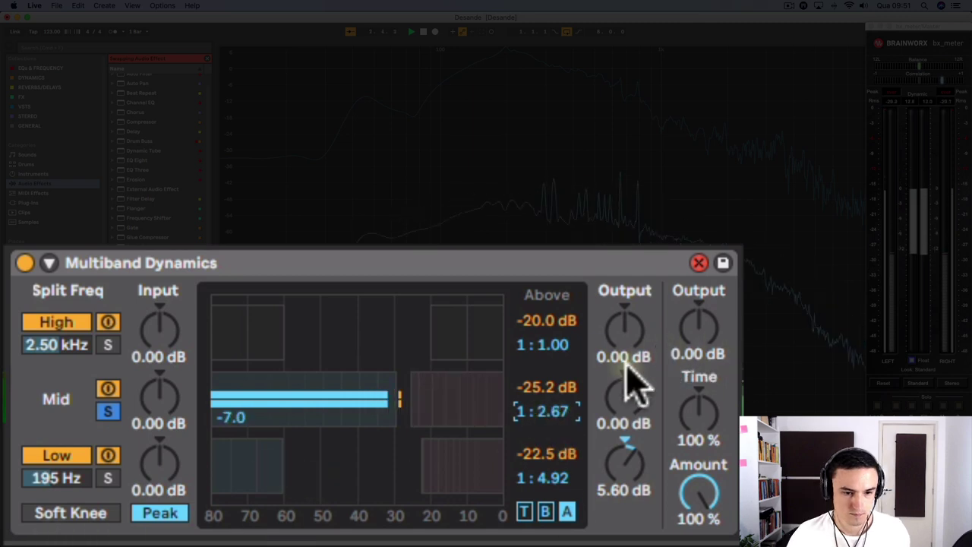
left_click_drag(630, 373, 630, 331)
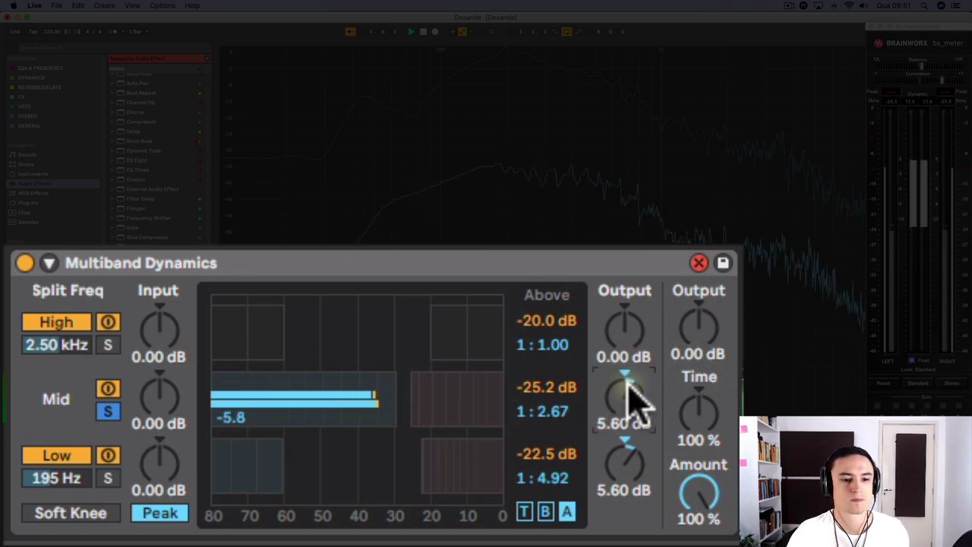
Step: Switch the Mid band's processing off and on repeatedly to compare the processed and unprocessed sound
left_click(107, 389)
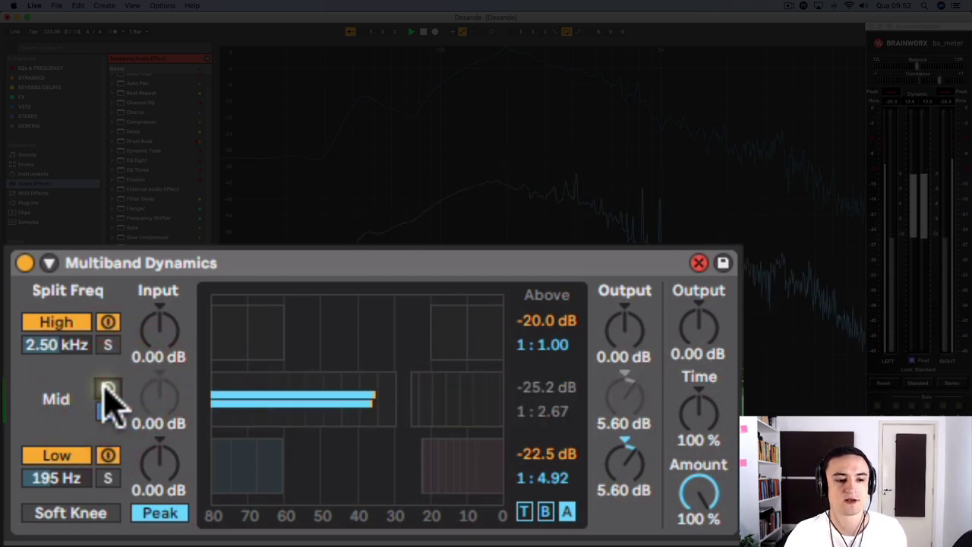
left_click(107, 389)
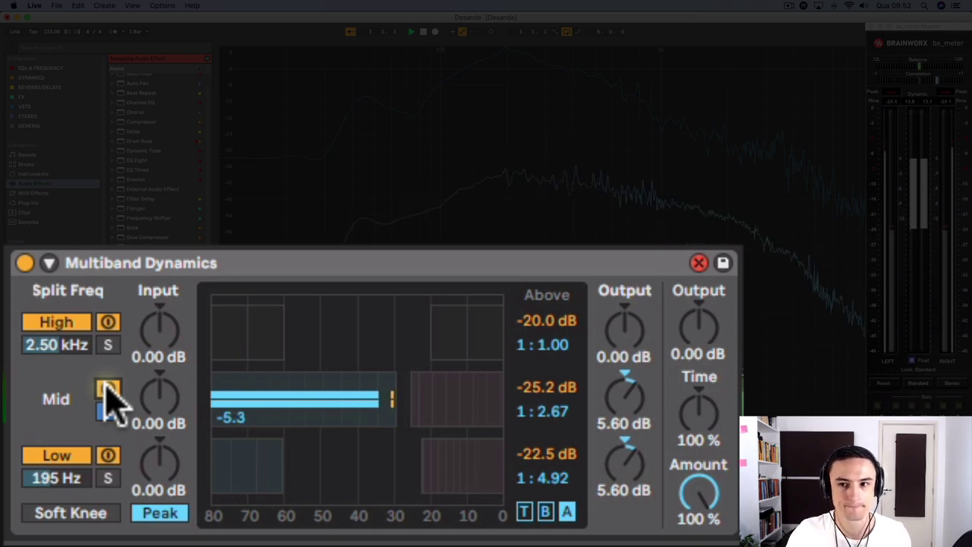
left_click(107, 388)
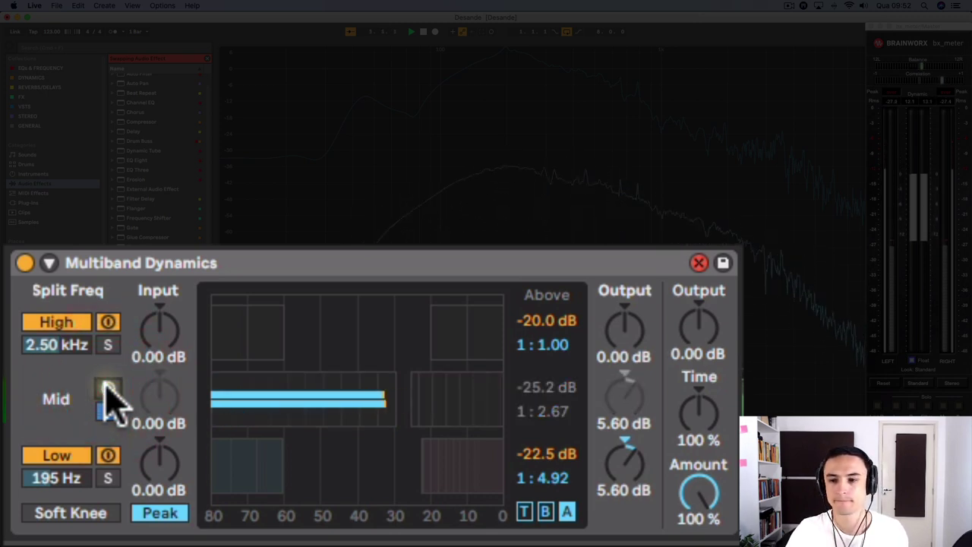
left_click(107, 389)
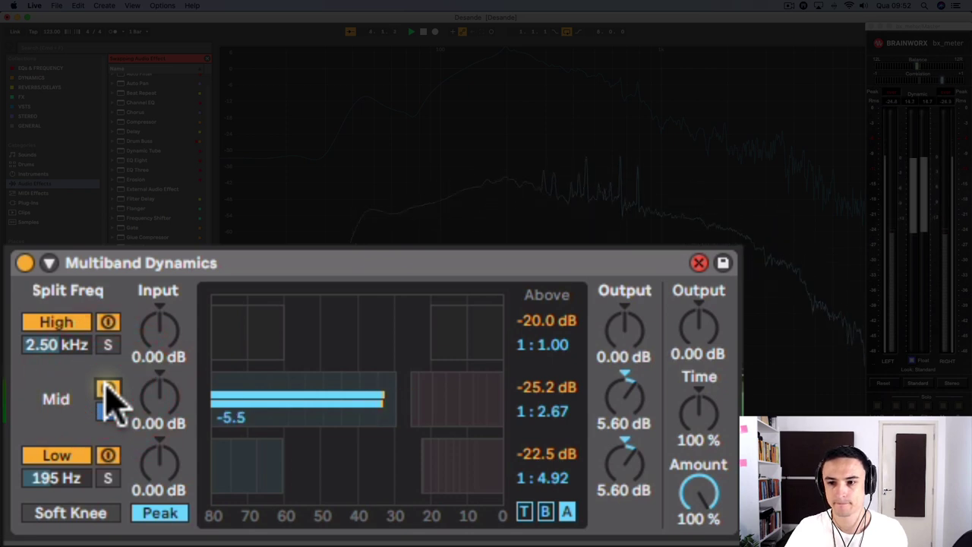
left_click(107, 389)
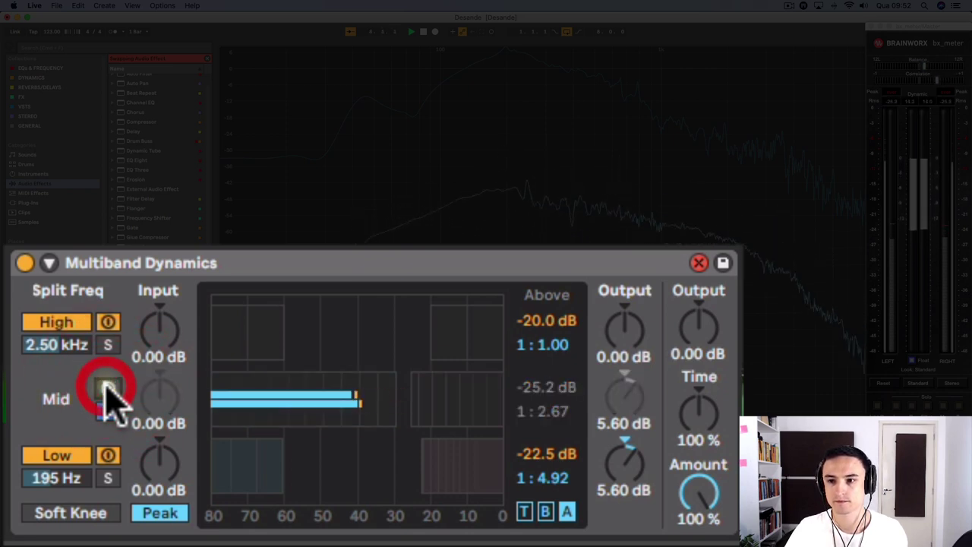
left_click(107, 389)
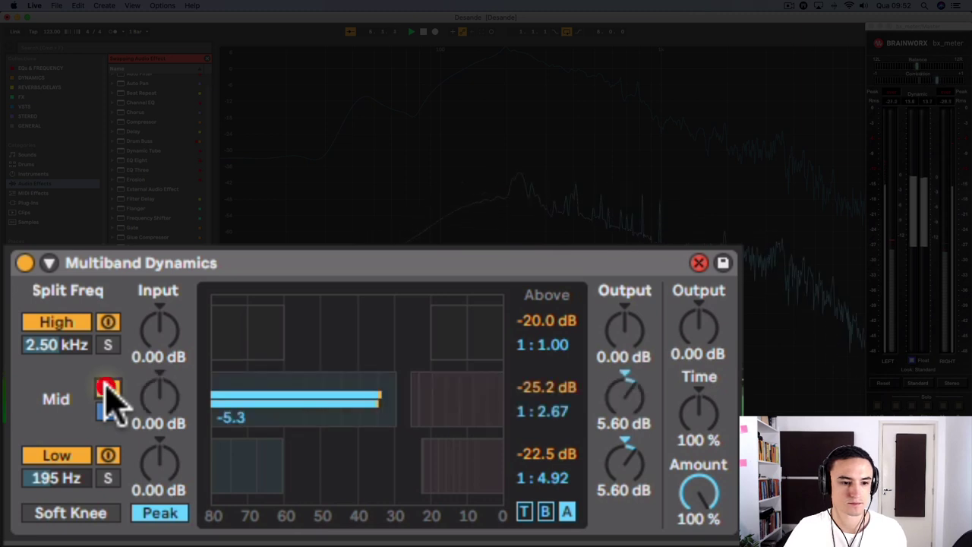
Step: Solo the High band and set its Above threshold to -45.2 dB with a ratio of 1:2.91
left_click(106, 345)
left_click(213, 329)
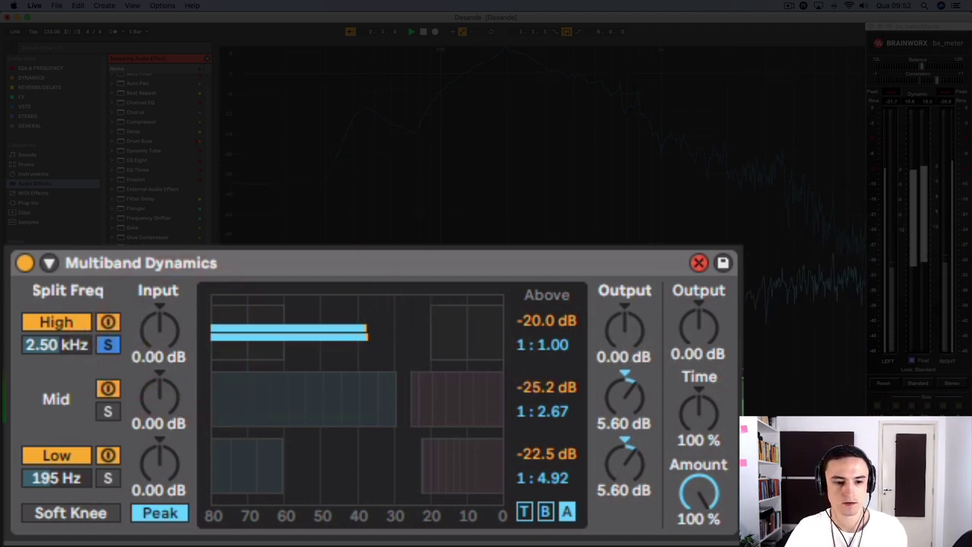
left_click_drag(436, 336, 339, 336)
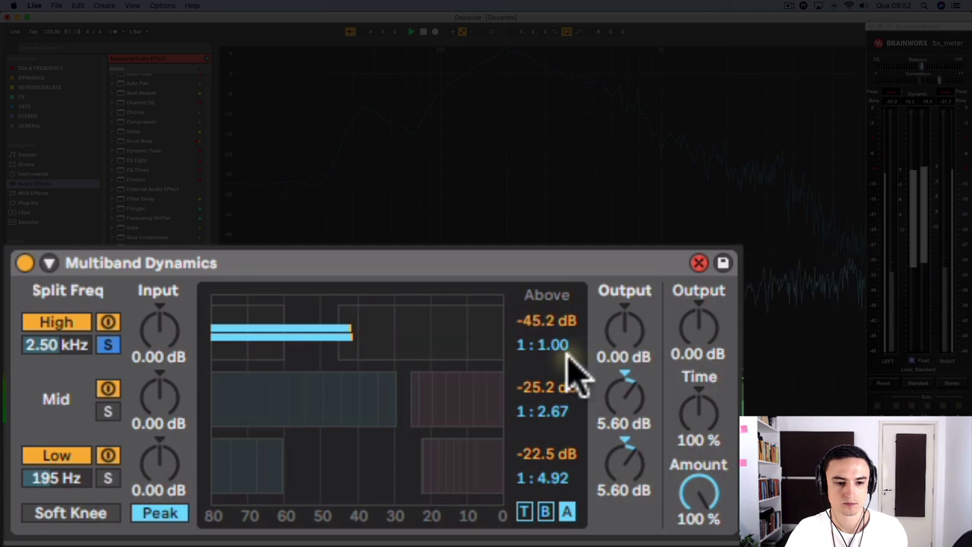
left_click_drag(548, 346, 548, 292)
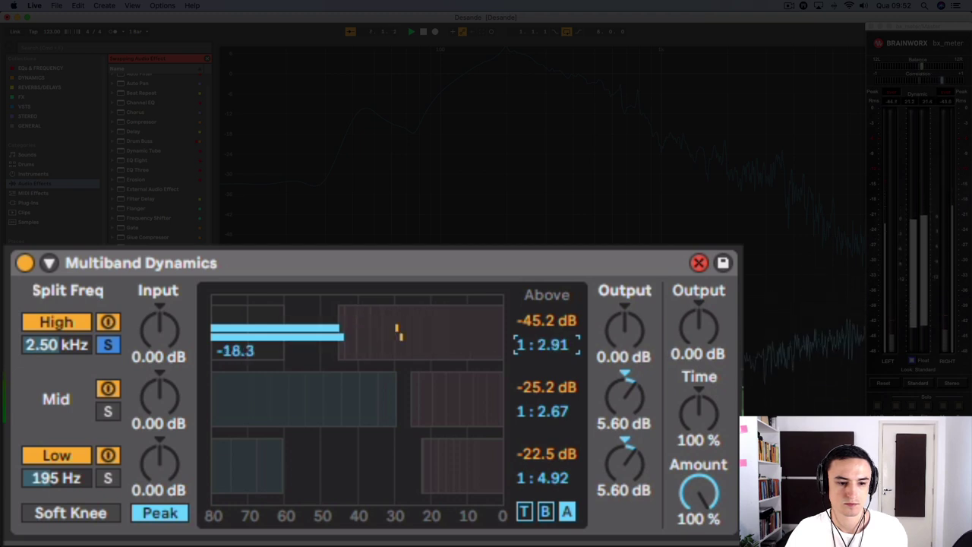
Step: Raise the High band's Above threshold to -35.5 dB, try ratios of 1:12.8 and 1:3.76, and set the ratio to 1:1.88
left_click_drag(547, 344, 547, 366)
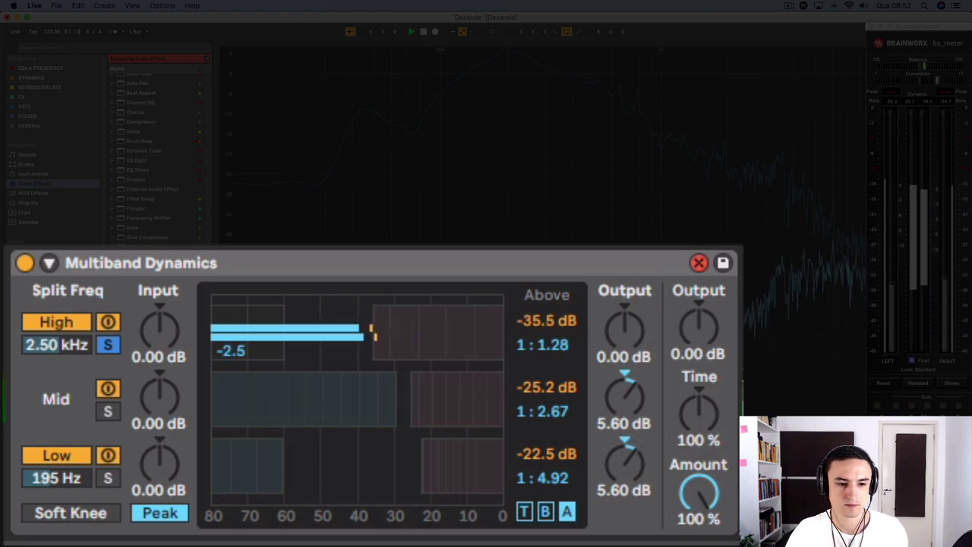
left_click_drag(549, 347, 549, 373)
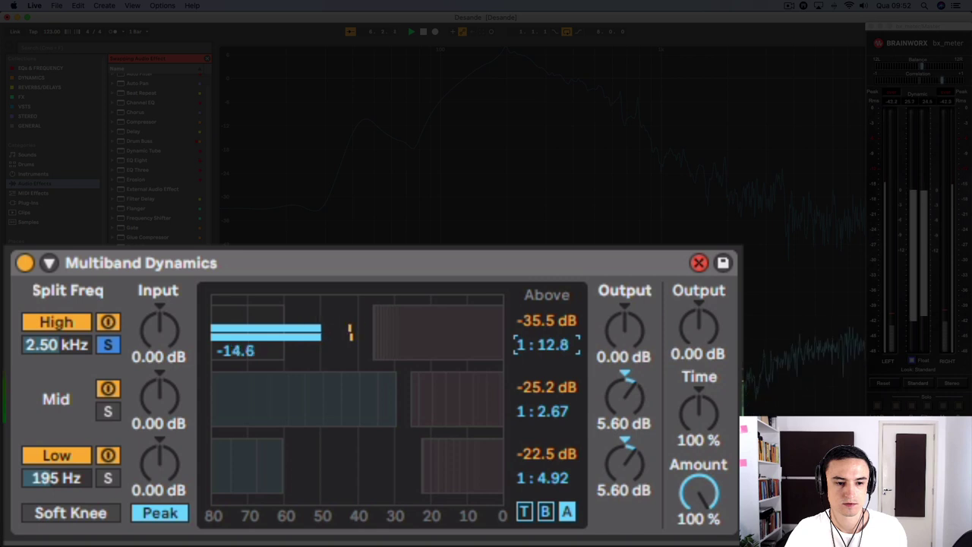
left_click_drag(546, 345, 546, 357)
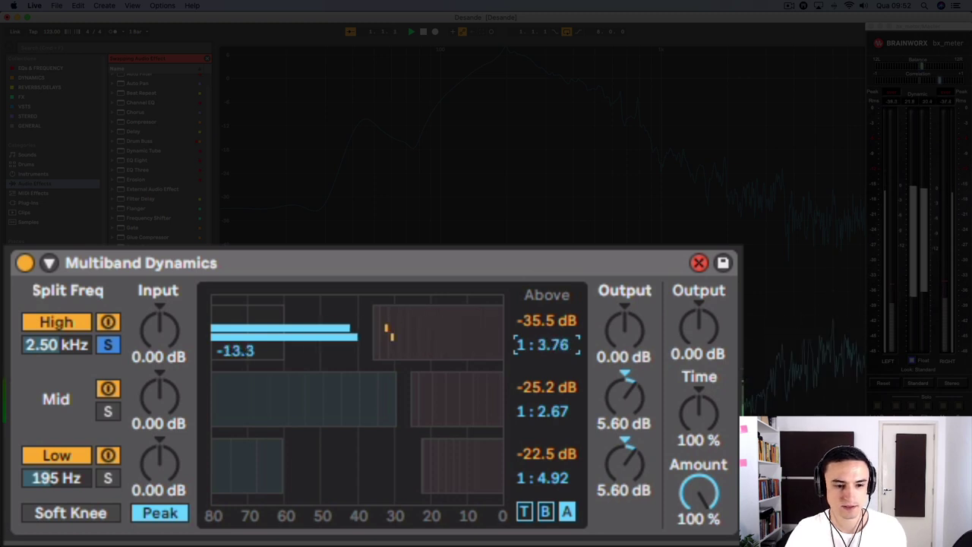
mouse_move(547, 345)
left_mouse_down()
mouse_move(547, 358)
mouse_move(547, 335)
mouse_move(547, 348)
left_mouse_up()
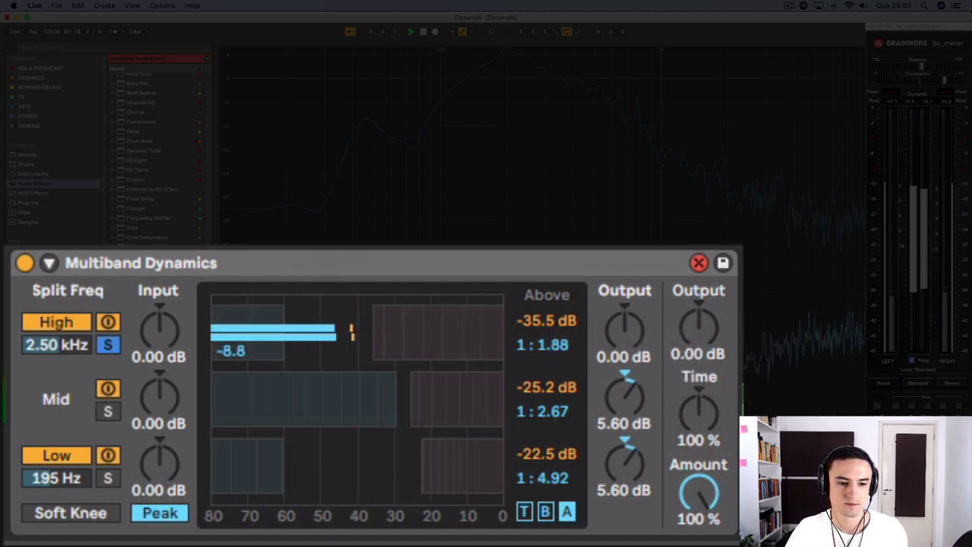
Step: Set the High band's Below threshold to about -40 dB with downward expansion, and compare it with the band's processing bypassed
left_click_drag(275, 319, 358, 318)
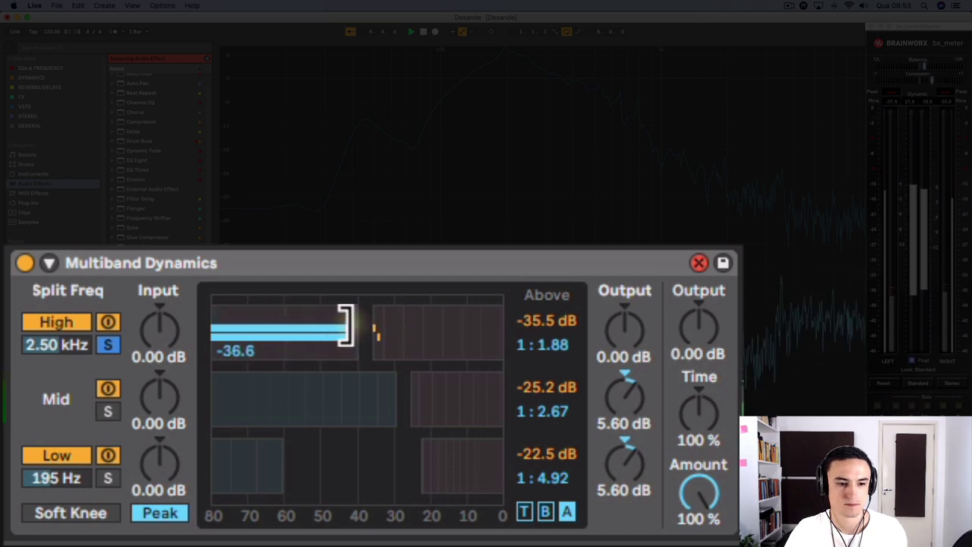
left_click_drag(299, 313, 300, 317)
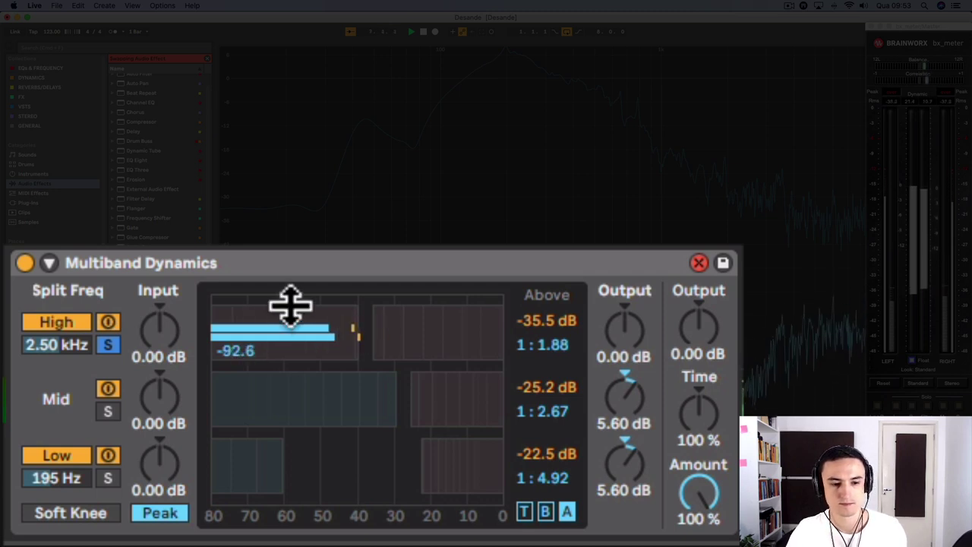
left_click(108, 322)
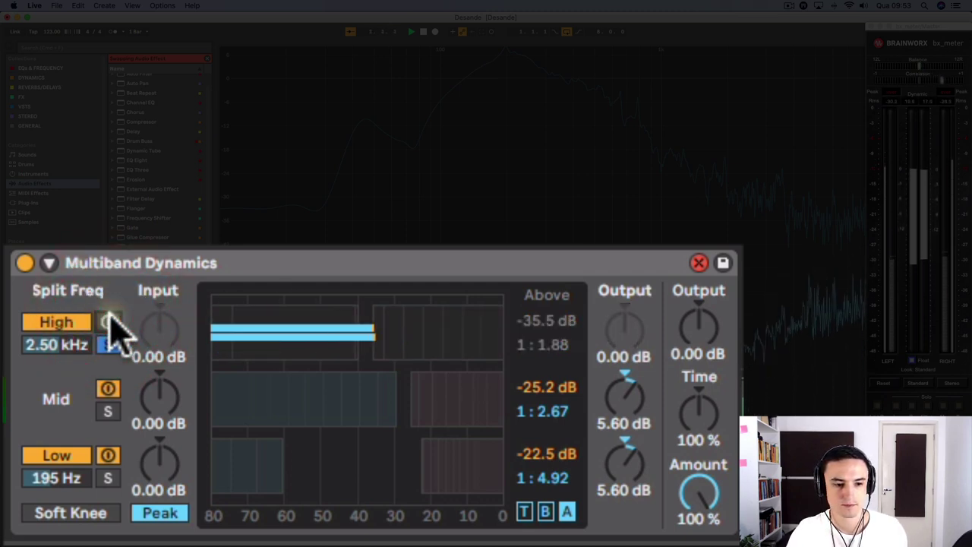
left_click(108, 322)
Step: Set the High band's output gain to 6.40 dB and compare the result with the band's processing switched off and on
left_click_drag(624, 330, 624, 313)
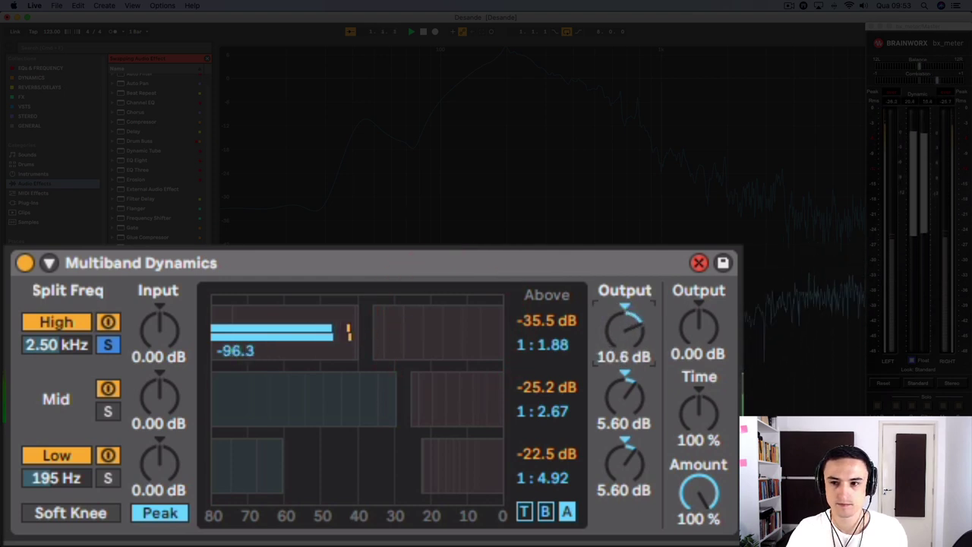
left_click_drag(624, 313, 624, 317)
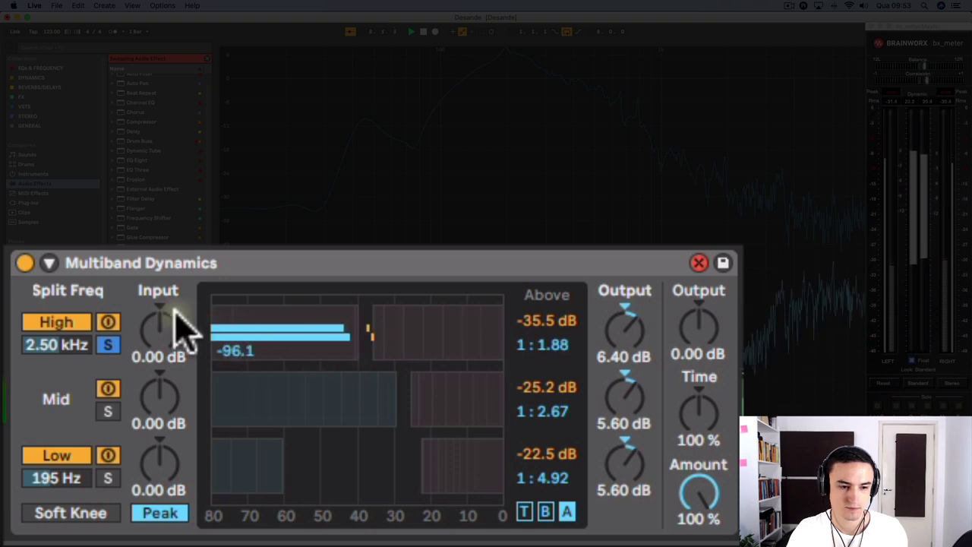
left_click(108, 323)
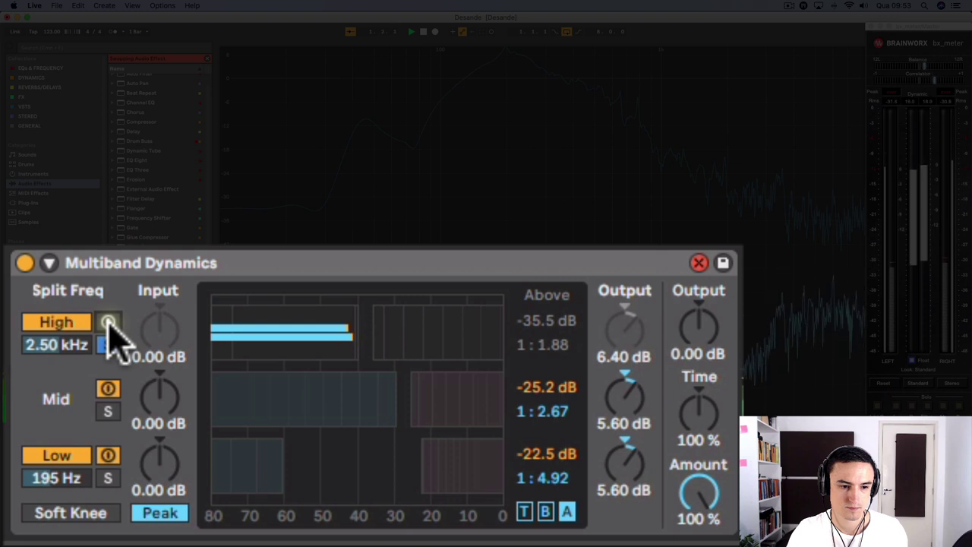
left_click(108, 323)
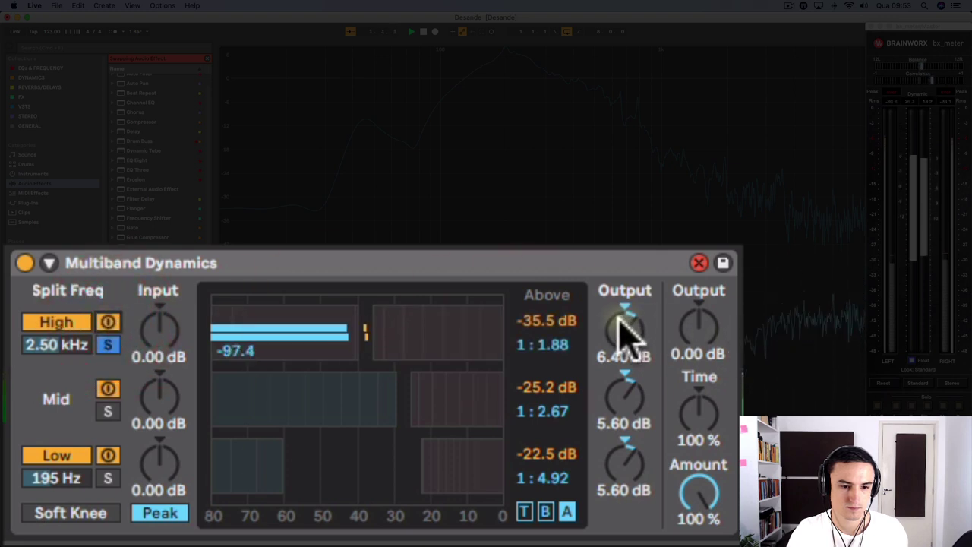
Step: Set the High band's release time to 73.0 ms and switch off the band's processing for comparison
left_click(524, 513)
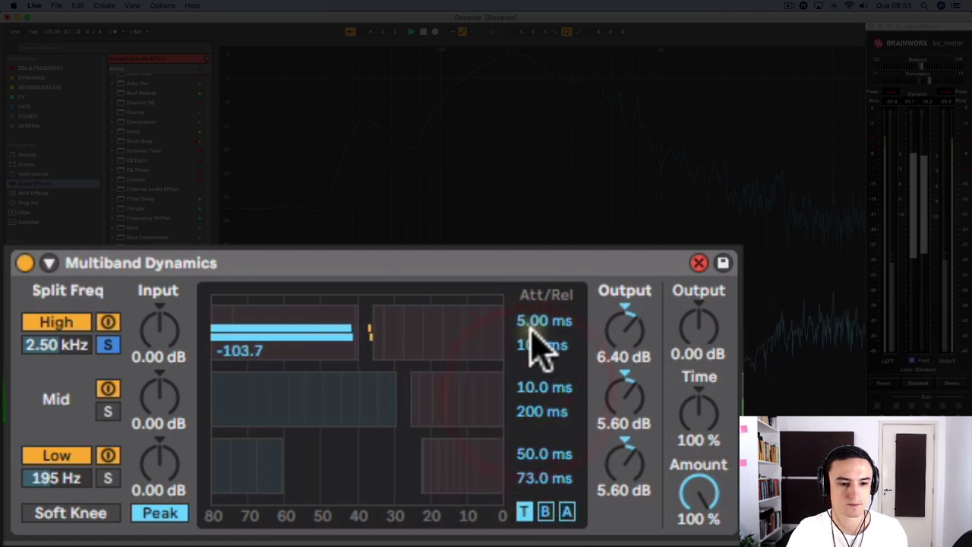
left_click_drag(534, 345, 534, 402)
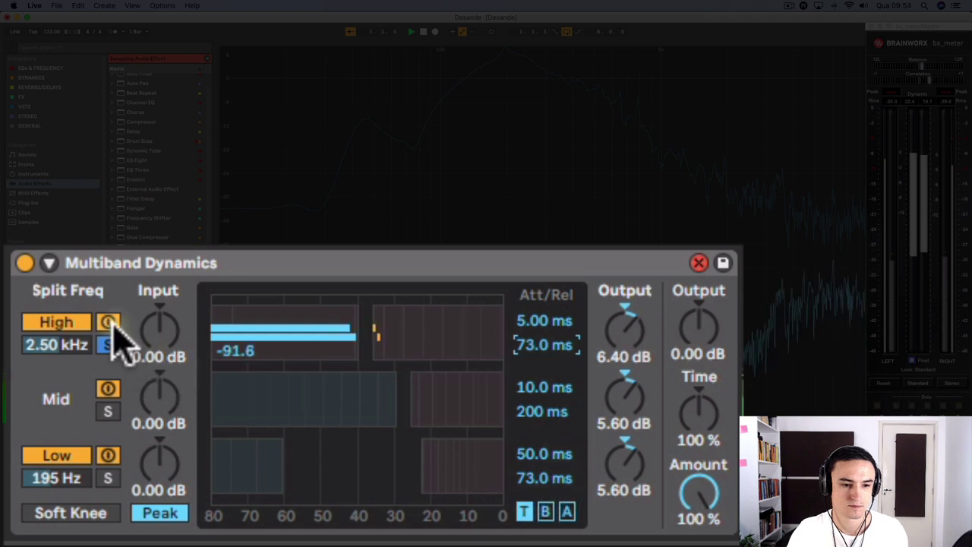
left_click(108, 323)
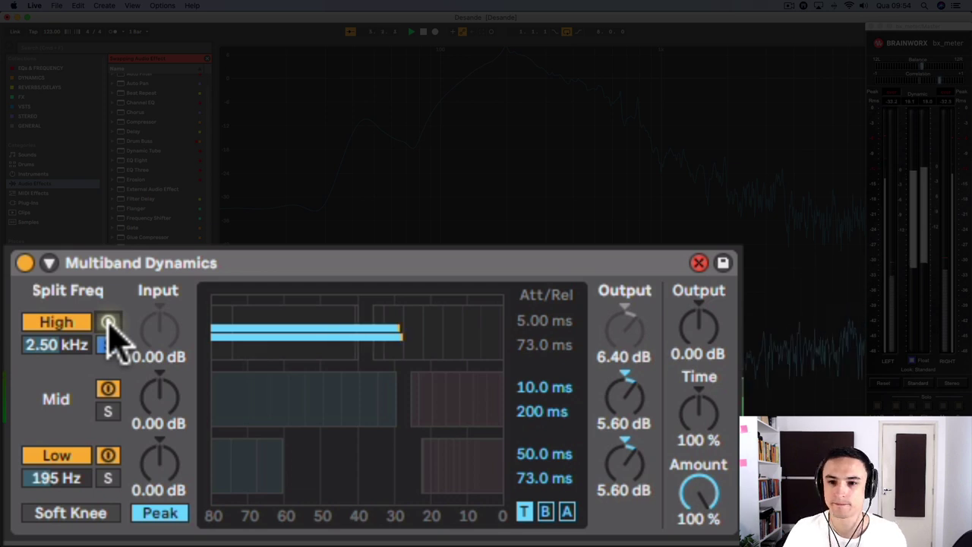
Step: Switch the High band's processing back on and turn off its solo so all three bands play together
left_click(108, 322)
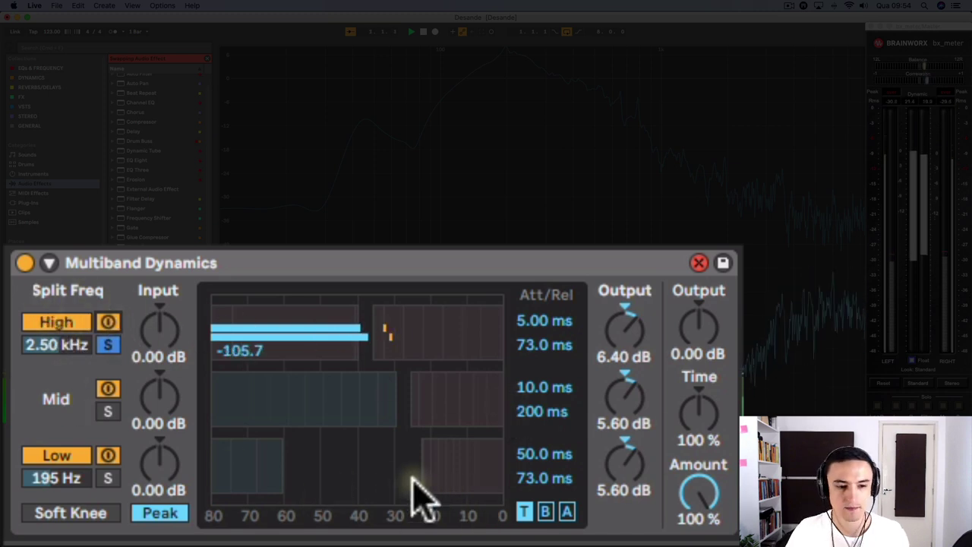
left_click(106, 346)
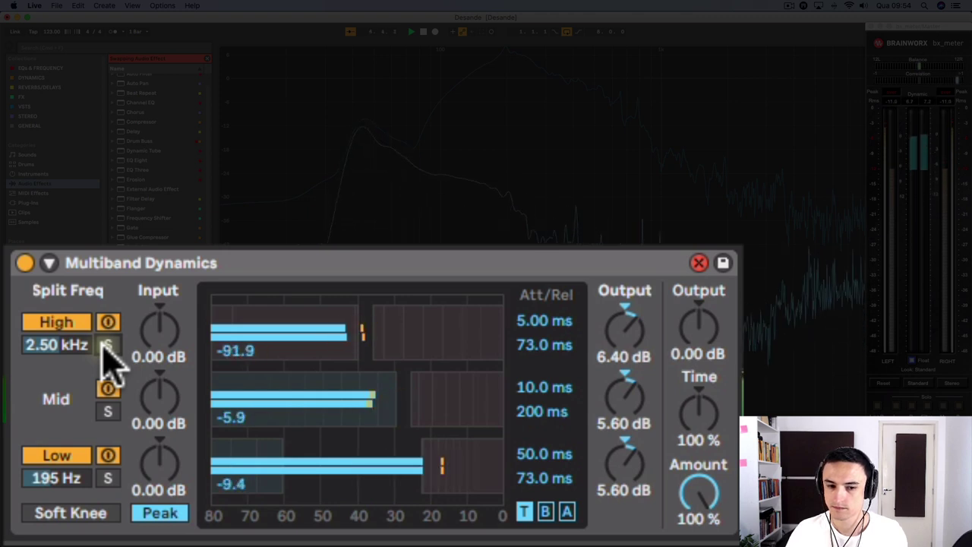
Step: Compare the full mix with Multiband Dynamics bypassed and active, resetting the bx_meter peak reading to check the levels
left_click(25, 262)
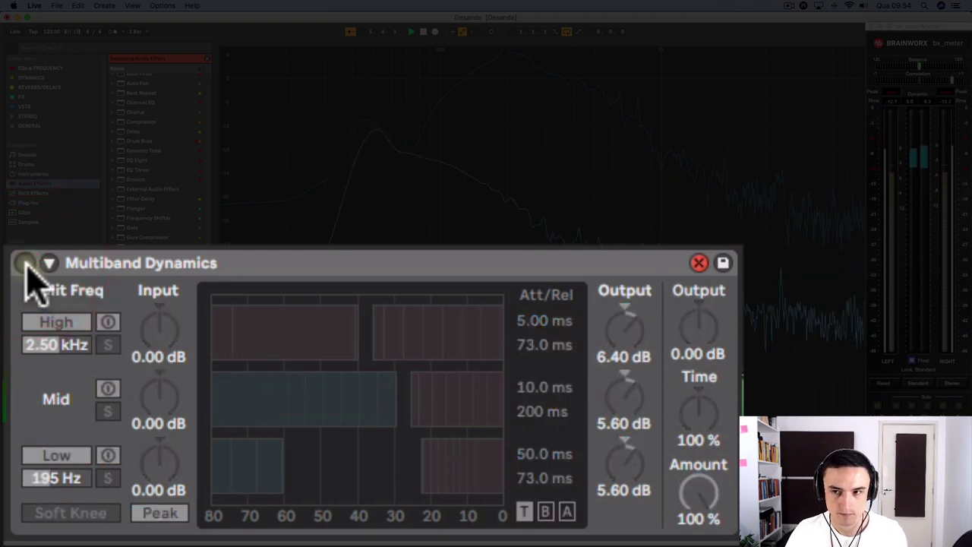
left_click(893, 96)
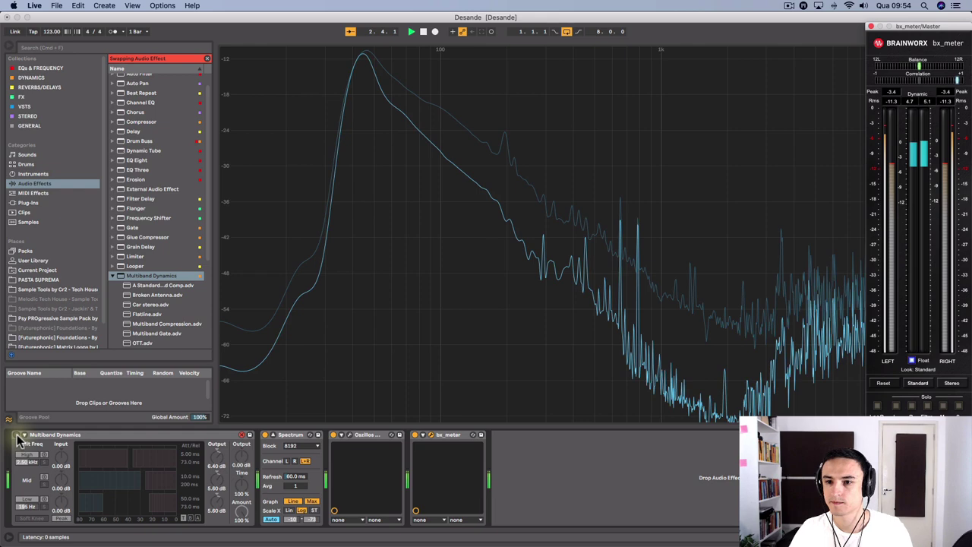
left_click(16, 435)
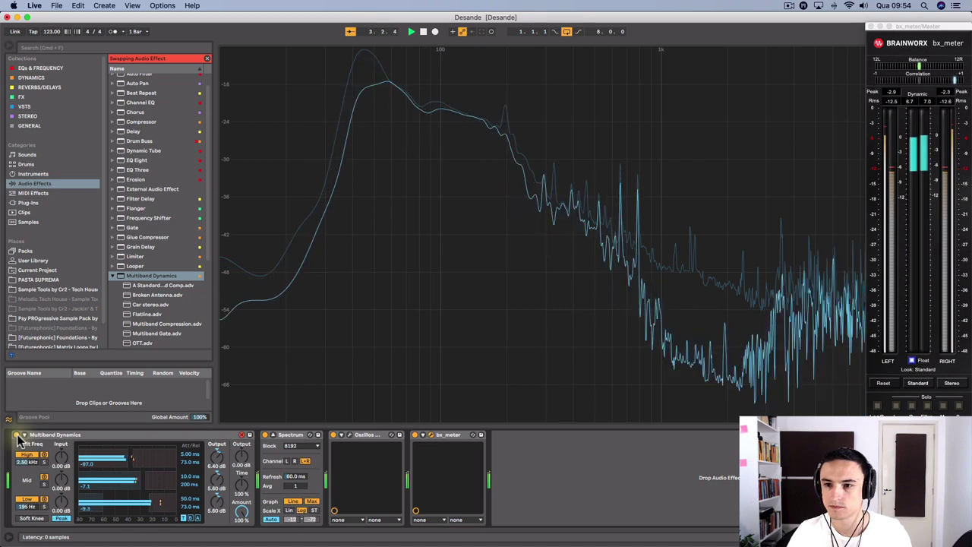
left_click(16, 436)
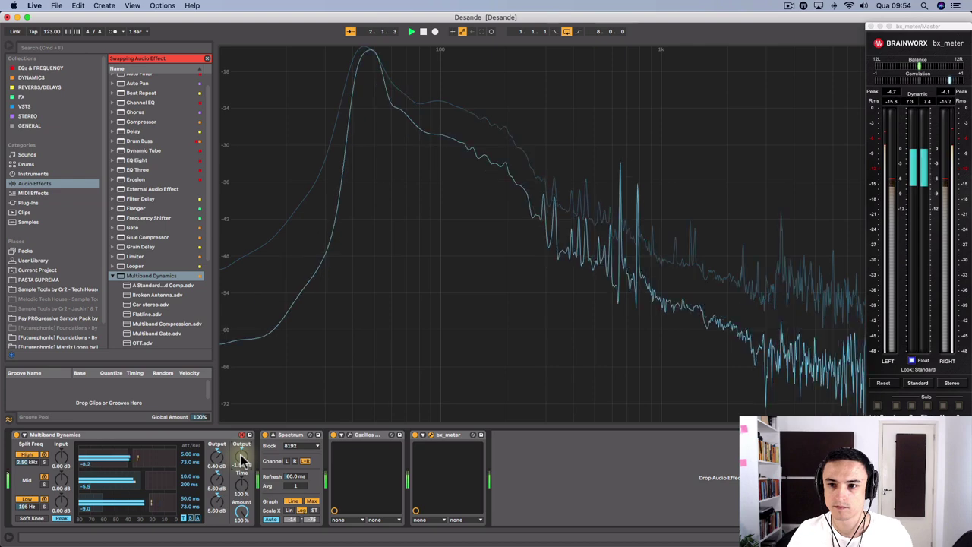
Step: Lower the device's overall output to -1.50 dB, compare levels with the device bypassed and active, and reset the peak reading
left_click(18, 437)
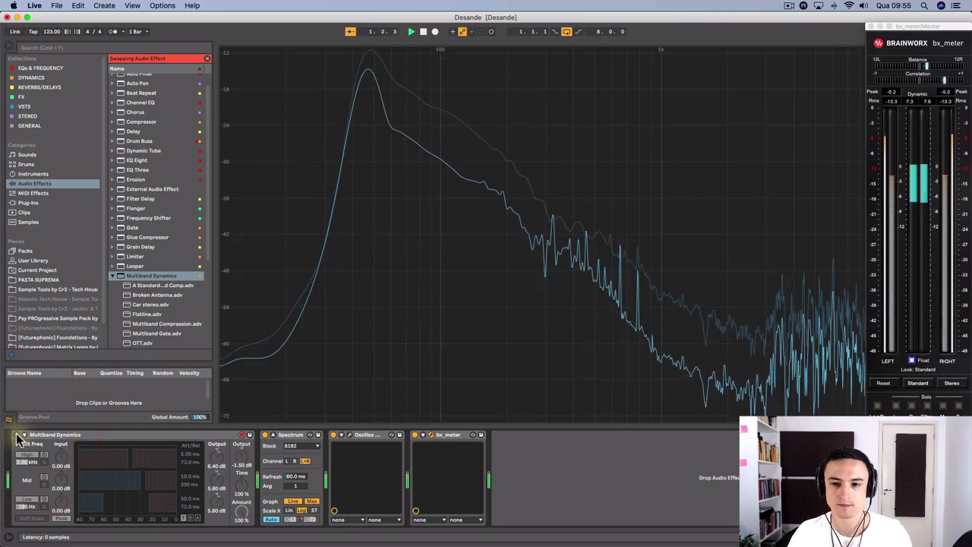
left_click(19, 436)
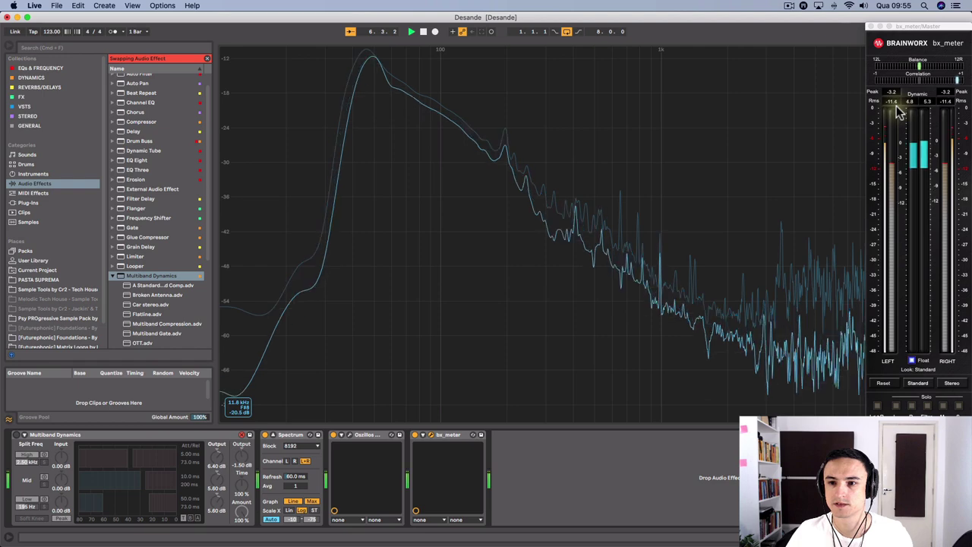
left_click(17, 436)
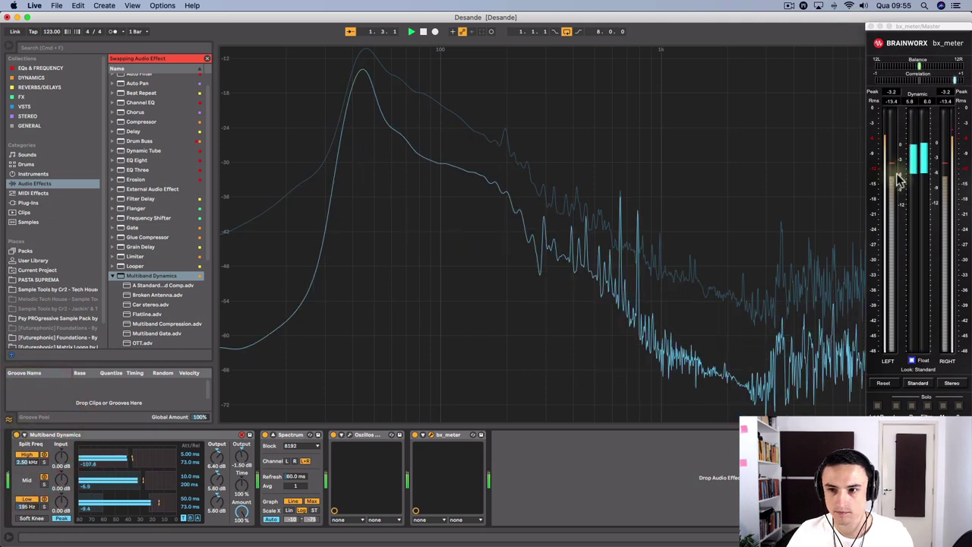
left_click(891, 90)
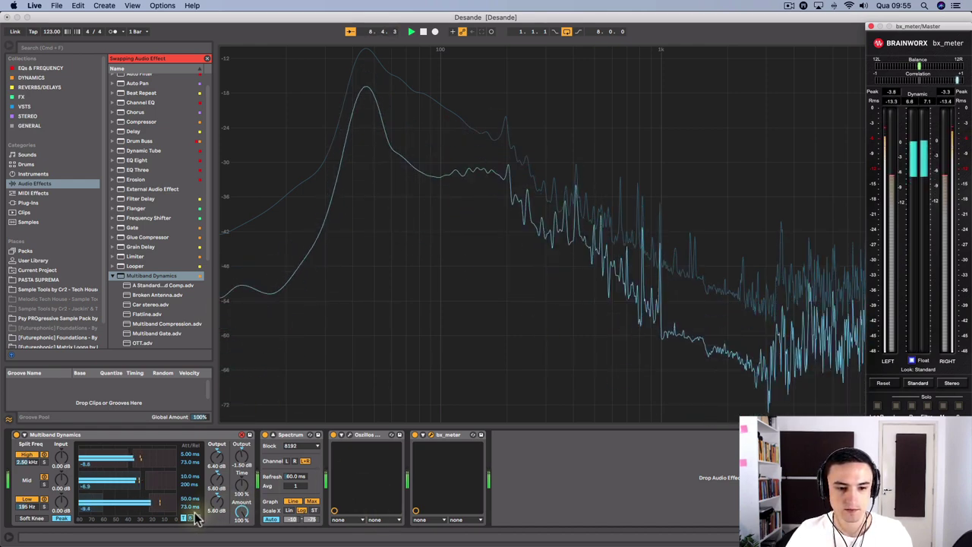
Step: Set the device's overall output to -1.00 dB and reset the bx_meter peak reading to check the new level
left_click_drag(243, 456, 243, 448)
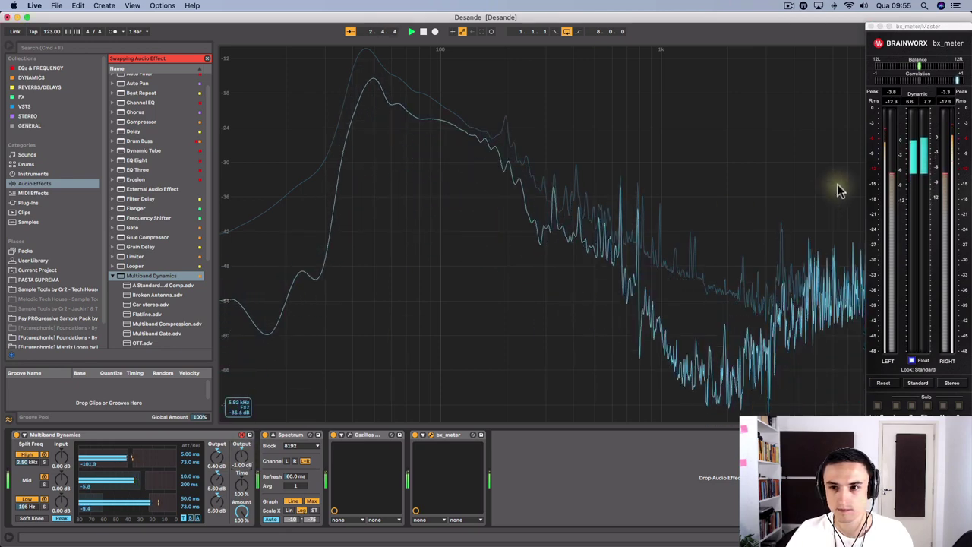
left_click(895, 102)
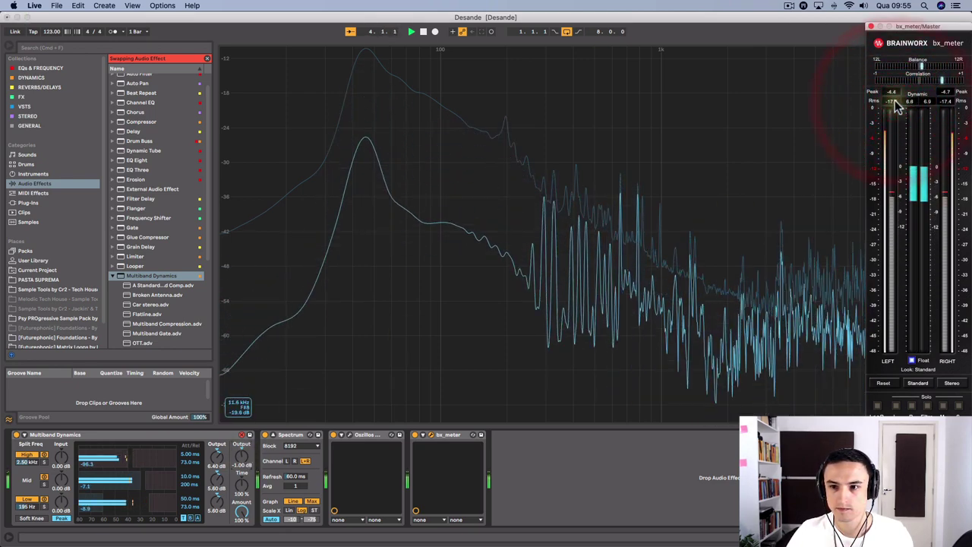